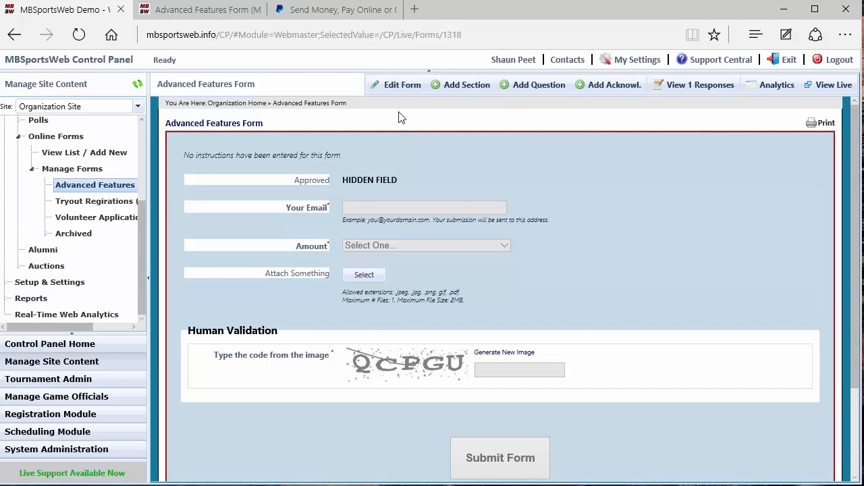
Open the Advanced Features Form's settings dialog and place the cursor in the blank Limit box.
click(397, 86)
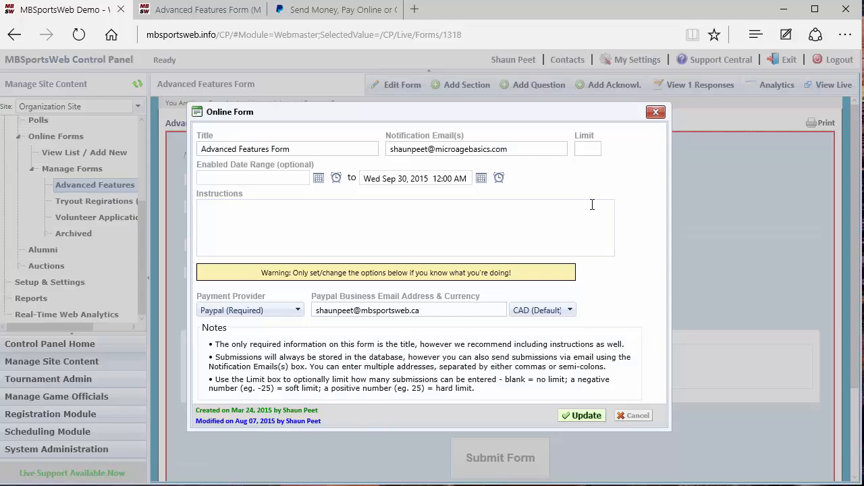
click(588, 150)
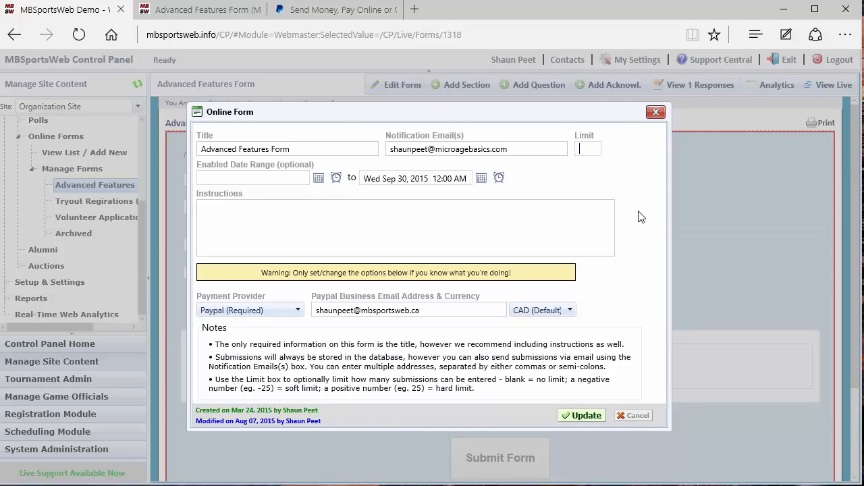
Enter a soft submission limit, trying -5 and 5, and review the payment provider choices.
text(-5)
key(BackSpace)
text(5)
key(BackSpace)
click(295, 312)
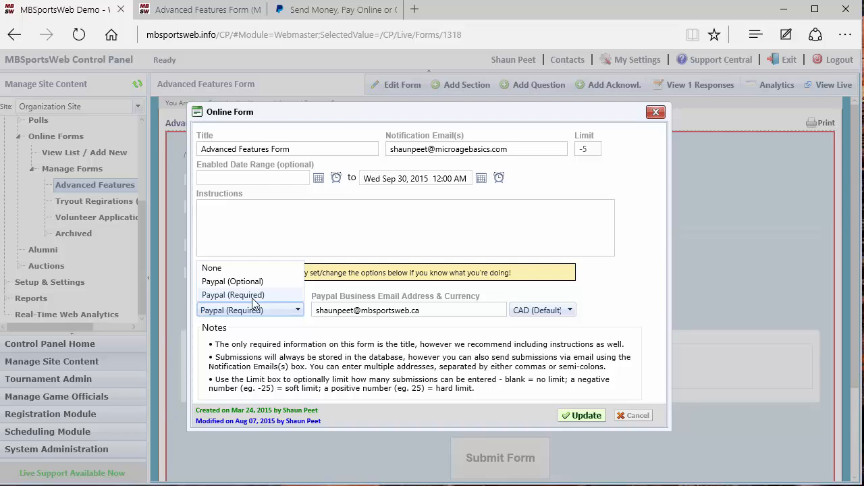
Keep Paypal (Required) with CAD currency and save the form settings.
click(251, 298)
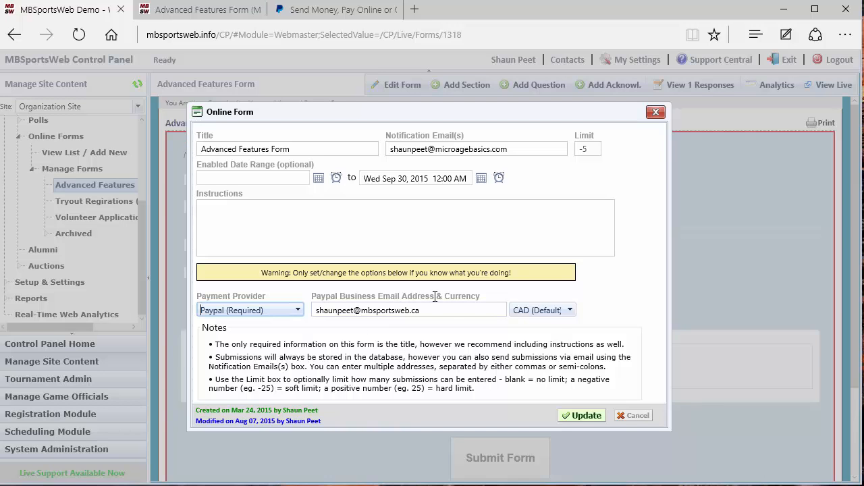
click(564, 317)
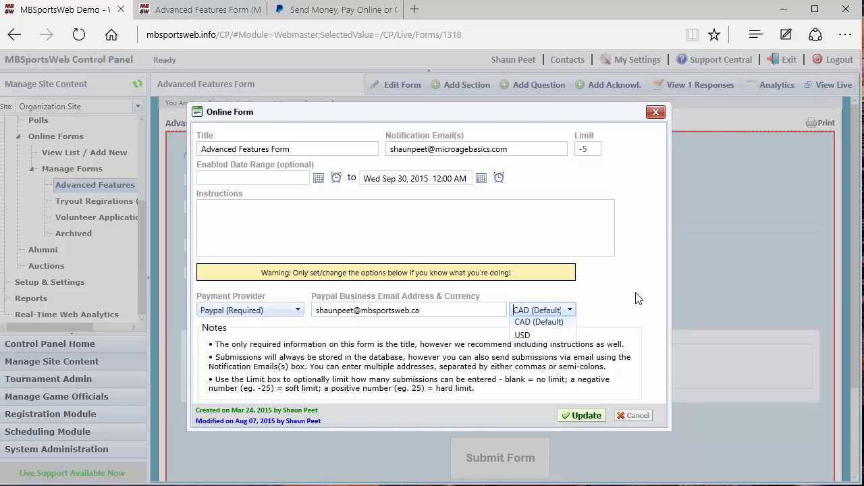
click(637, 296)
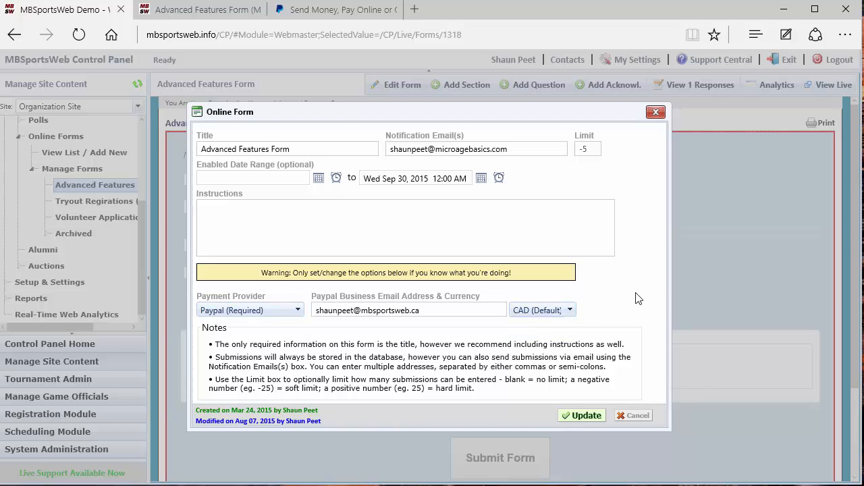
click(577, 417)
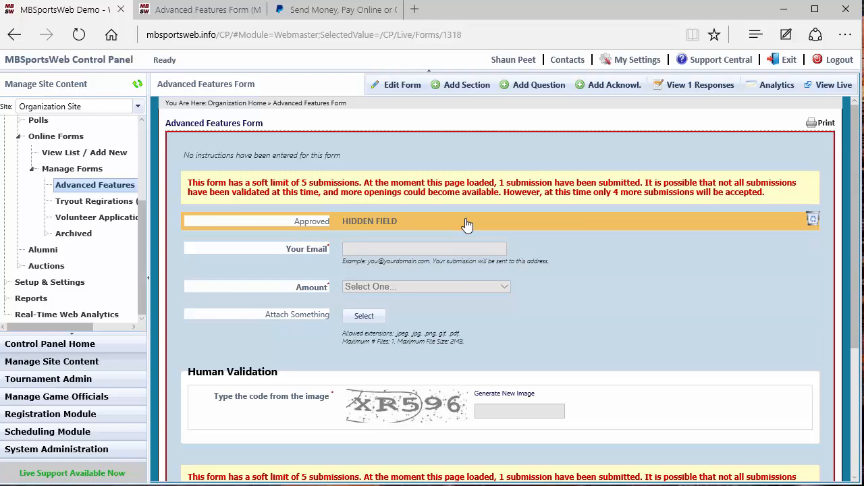
Open the Approved question's settings and keep its type as Hidden Field.
click(443, 228)
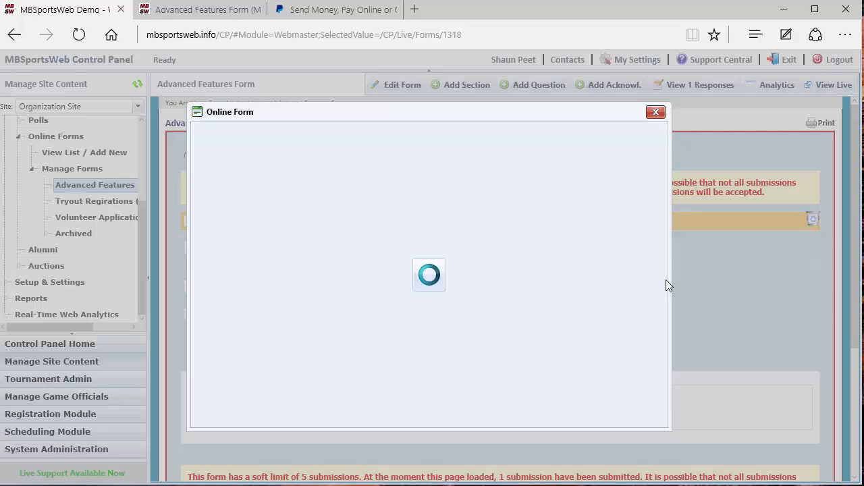
click(396, 167)
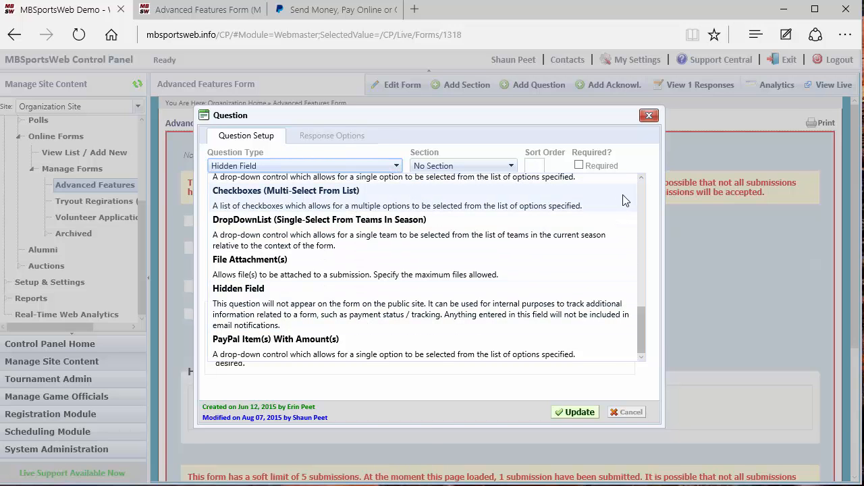
scroll(627, 201, up, 5)
click(655, 206)
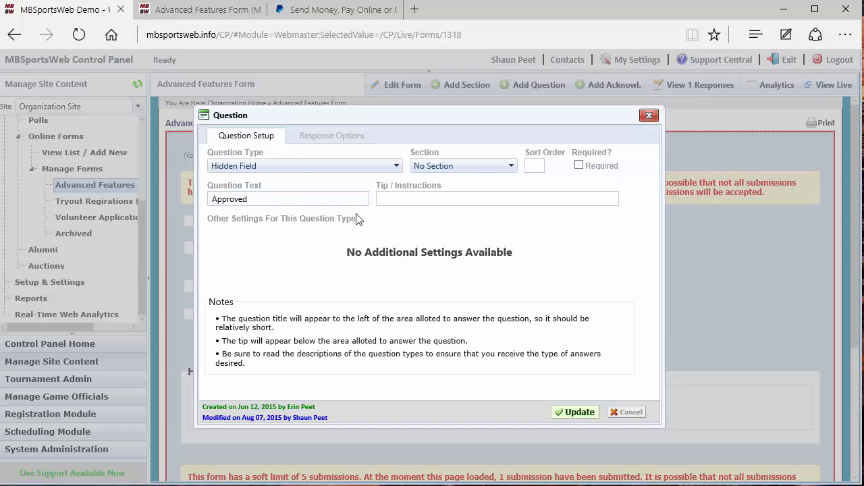
Save the Approved question and close its Question dialog.
click(571, 411)
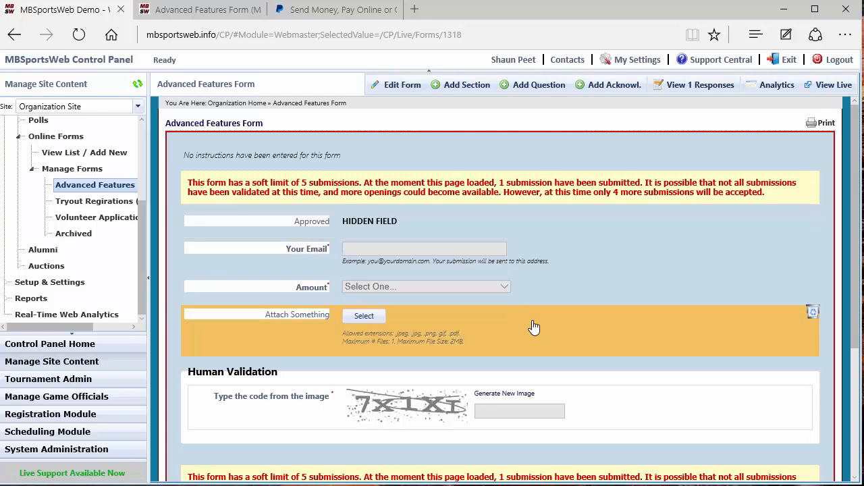
Keep Attach Something as File Attachment(s), Max Files 1, Images and PDF, and save it.
click(493, 329)
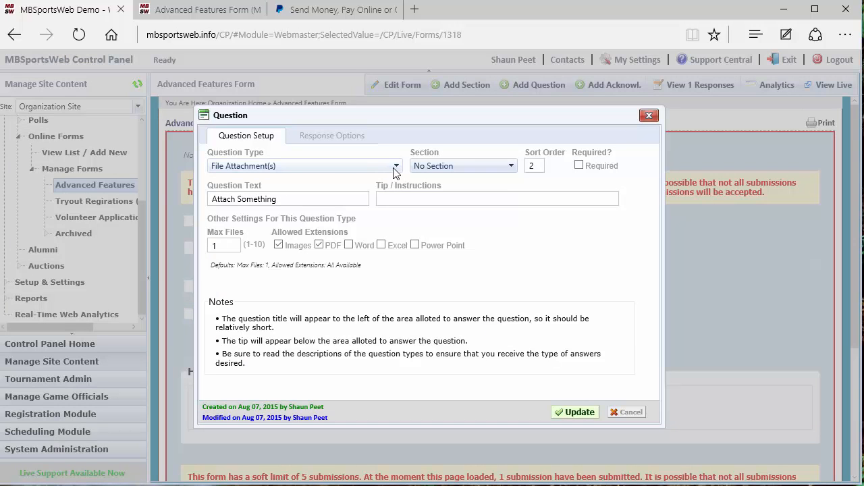
click(396, 167)
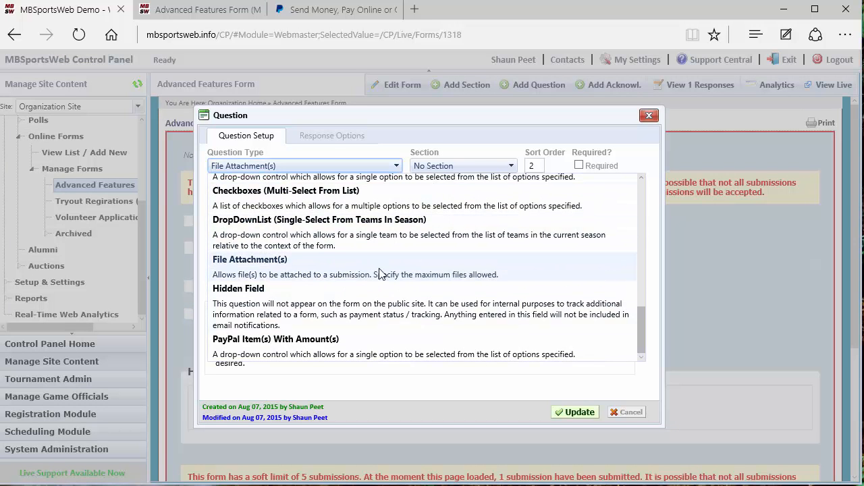
click(342, 272)
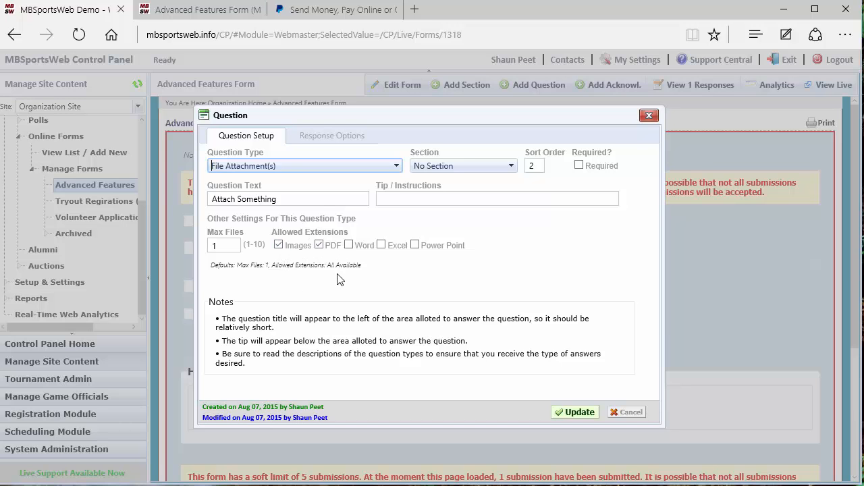
click(559, 411)
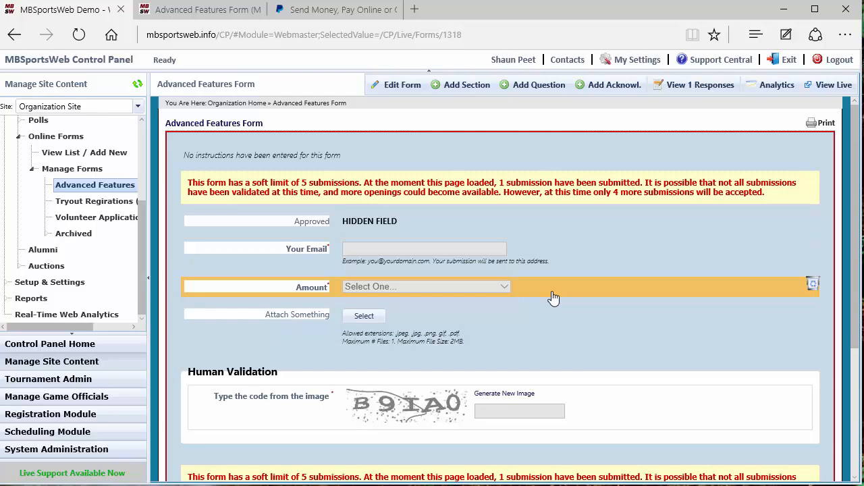
Open the Amount question, keep the PayPal Item(s) With Amount(s) type, and view its options.
click(553, 298)
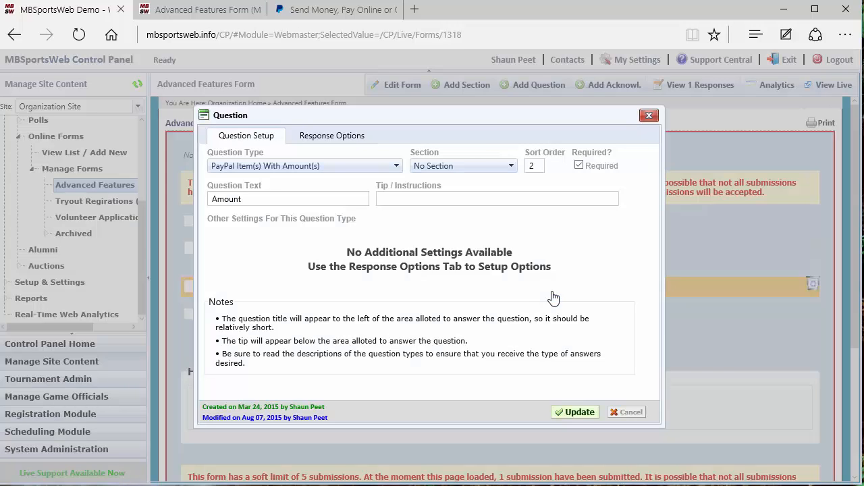
click(389, 166)
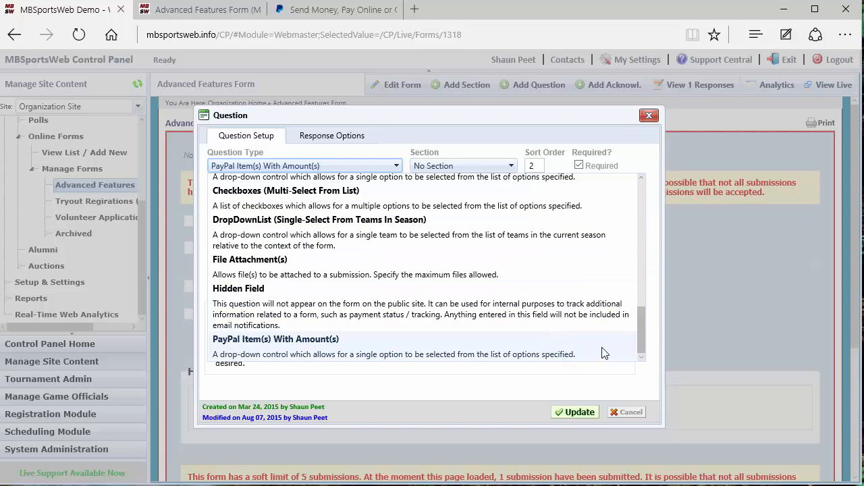
click(653, 321)
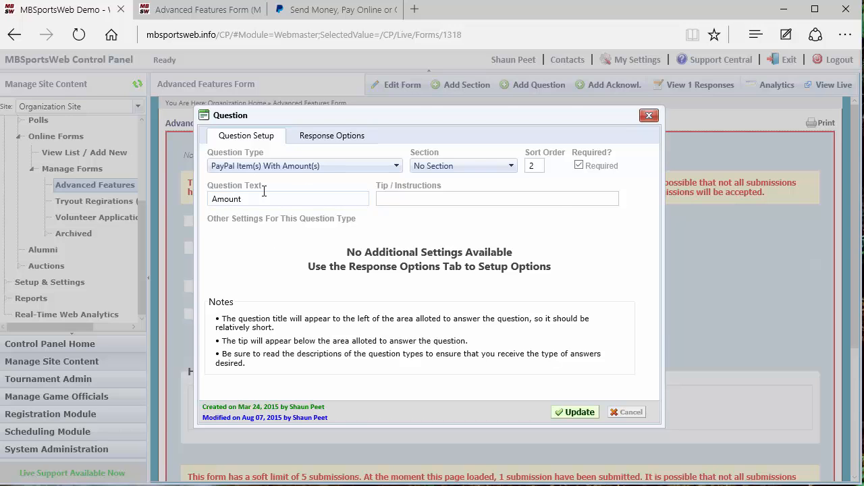
click(321, 139)
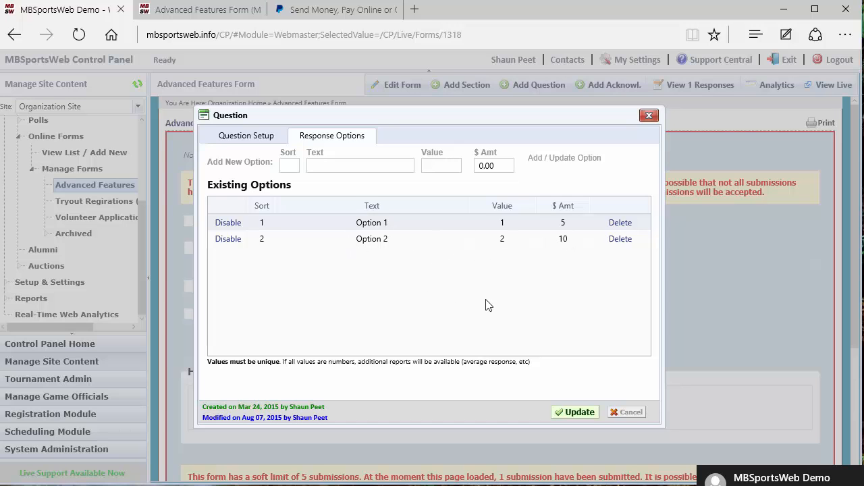
Edit Option 1, changing its amount to 15 and its name to Option 11.
click(620, 224)
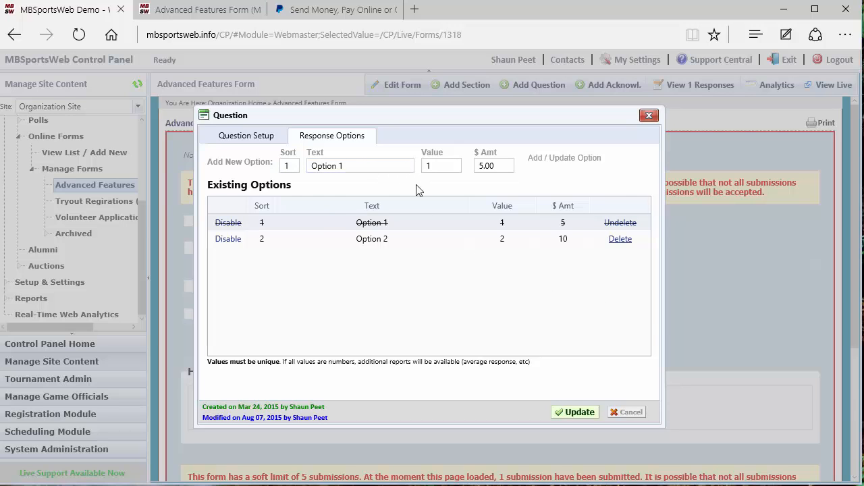
click(494, 166)
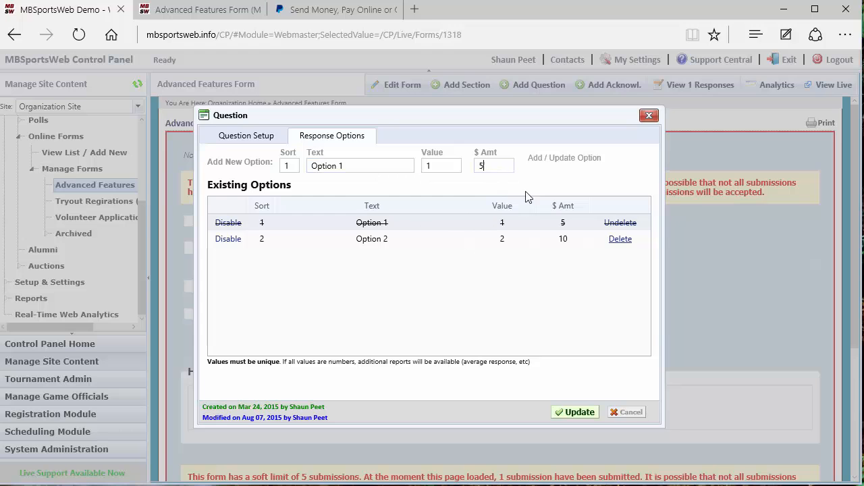
double_click(492, 167)
text(15)
click(562, 162)
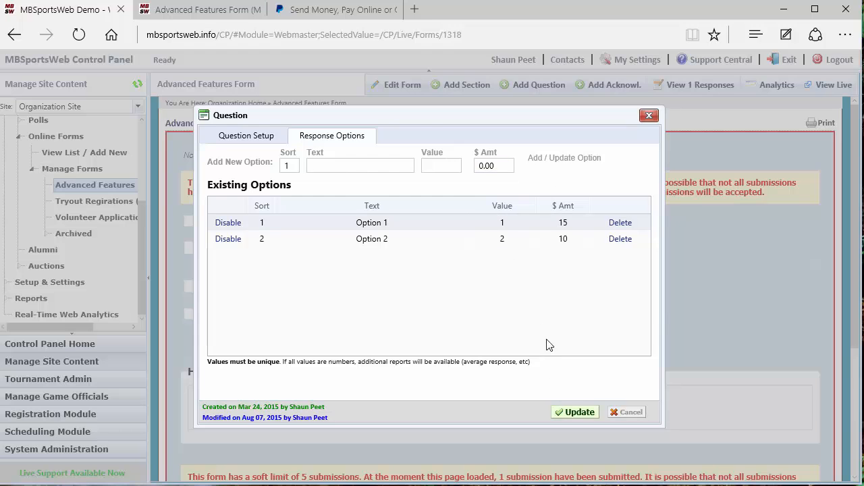
click(619, 223)
click(376, 168)
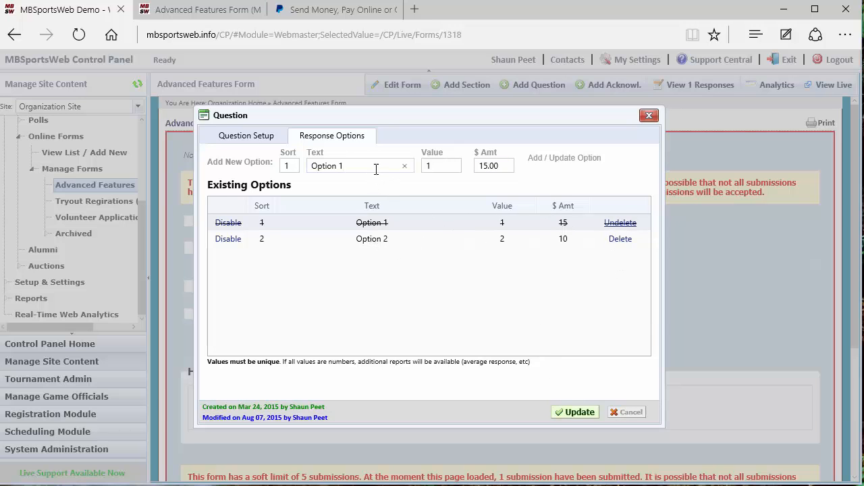
text(1)
click(561, 159)
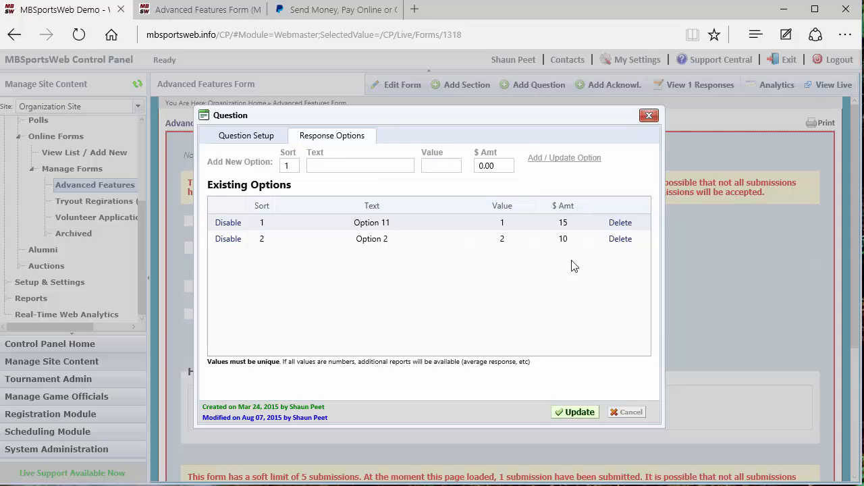
Restore the option's name to Option 1 with a $5 amount and save it.
click(354, 168)
text(Option 1)
key(Tab)
click(483, 169)
text(5)
click(546, 159)
Toggle Option 2 and Option 1 off and back on, then save the Amount question.
click(227, 239)
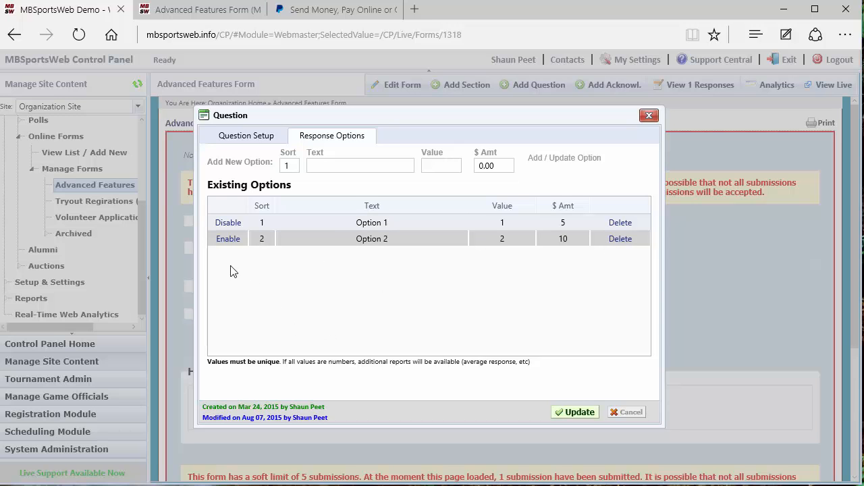
click(225, 241)
click(226, 222)
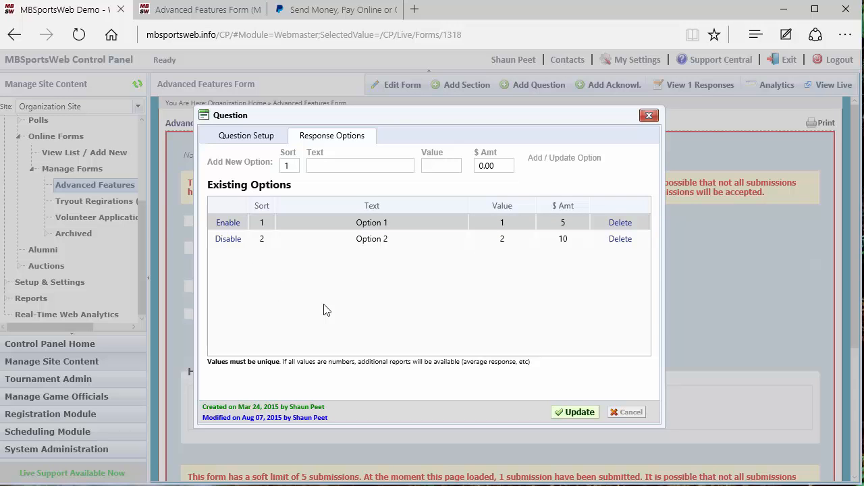
click(227, 223)
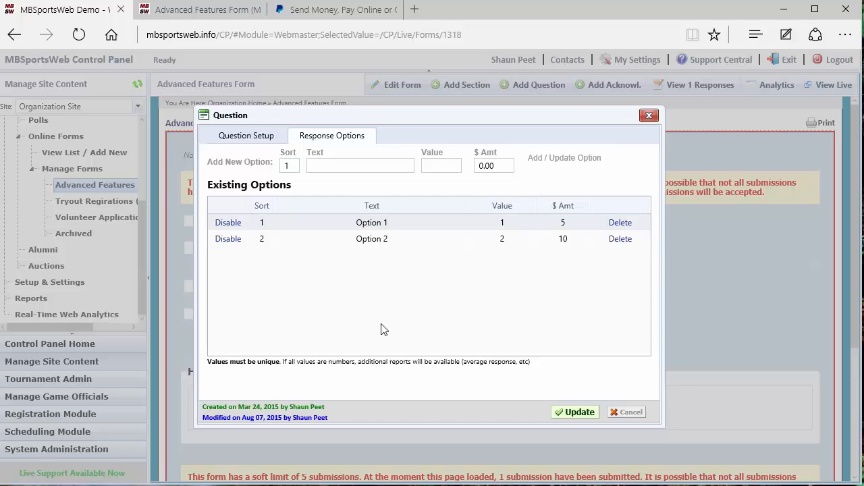
click(569, 414)
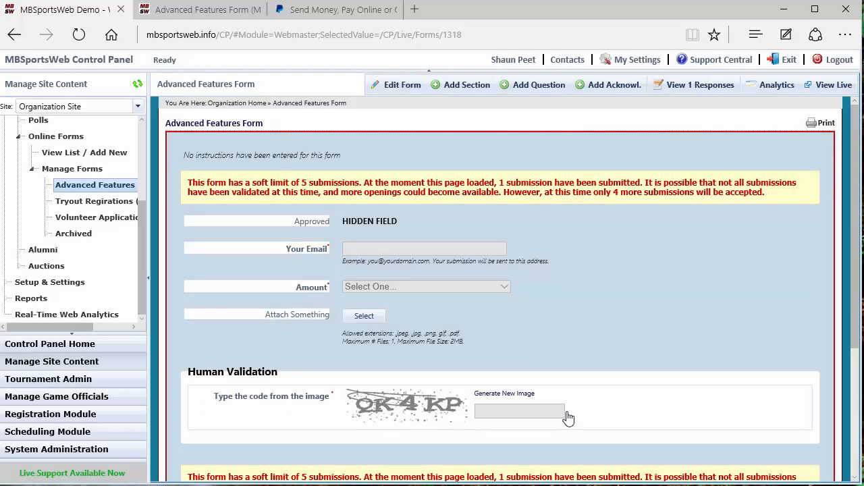
click(220, 11)
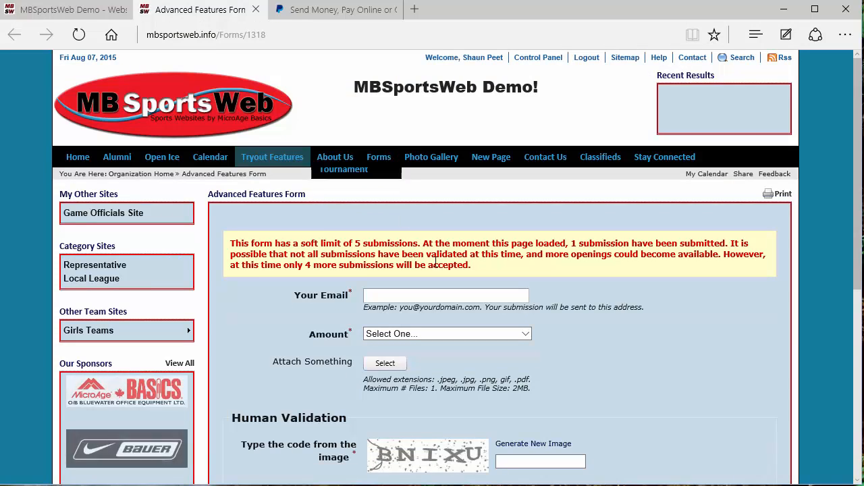
Enter the e-mail address and choose Option 1 -- $5.00 as the Amount.
click(478, 297)
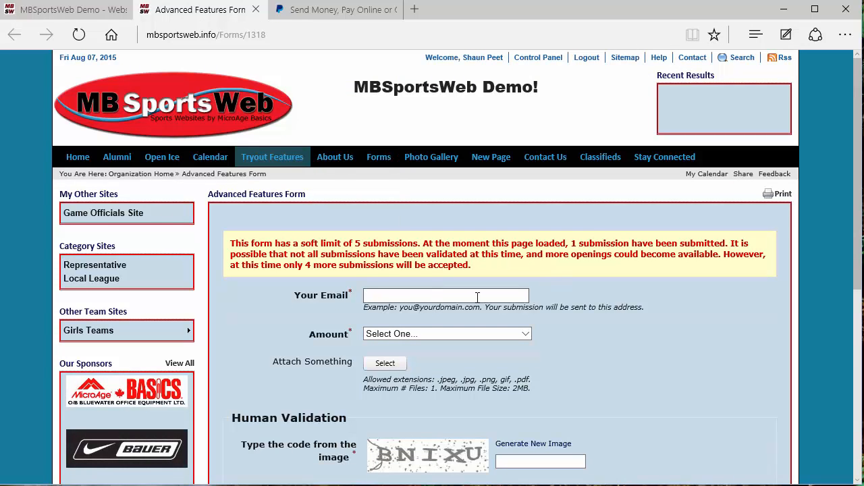
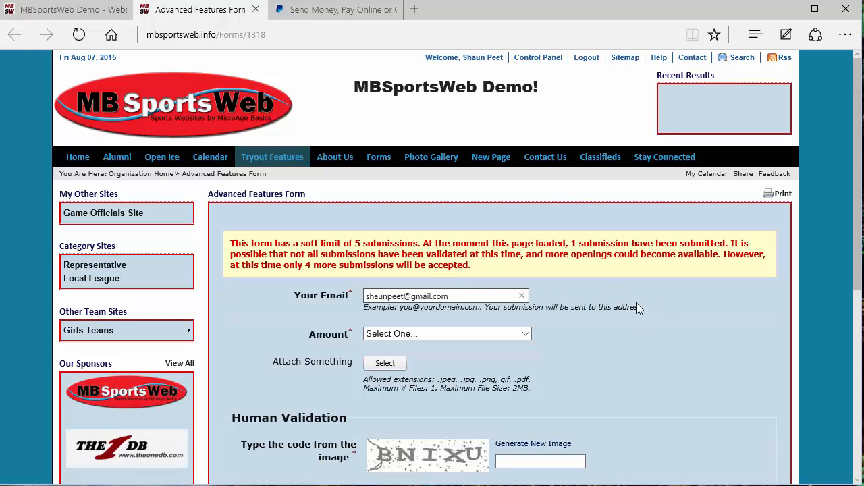
scroll(642, 307, down, 1)
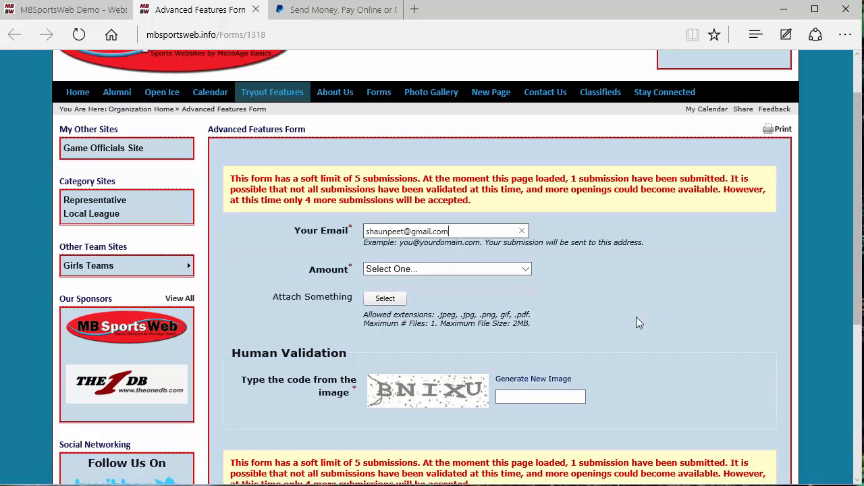
scroll(623, 342, down, 1)
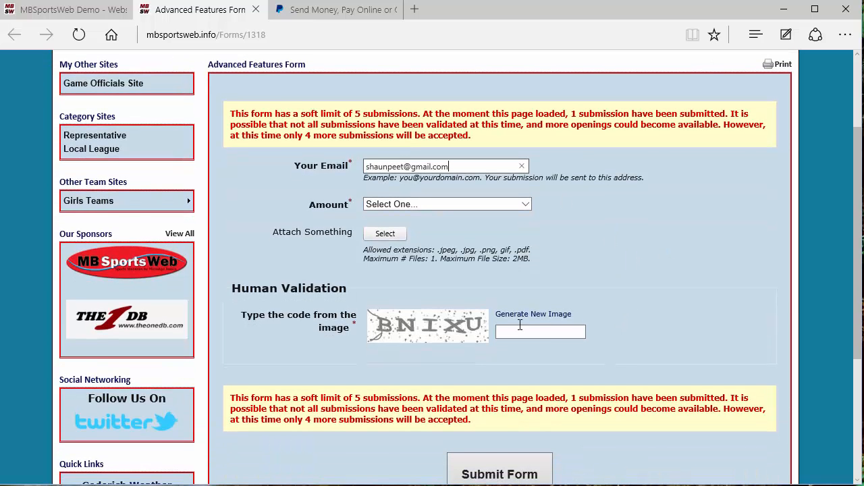
click(409, 203)
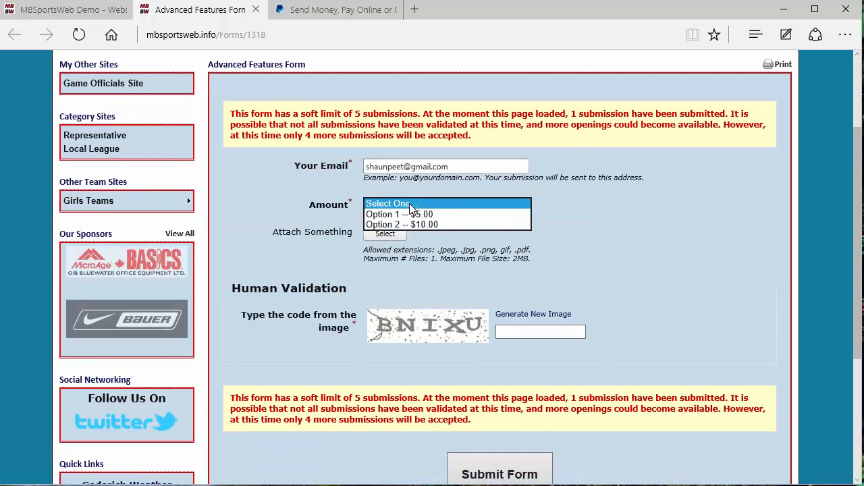
click(410, 214)
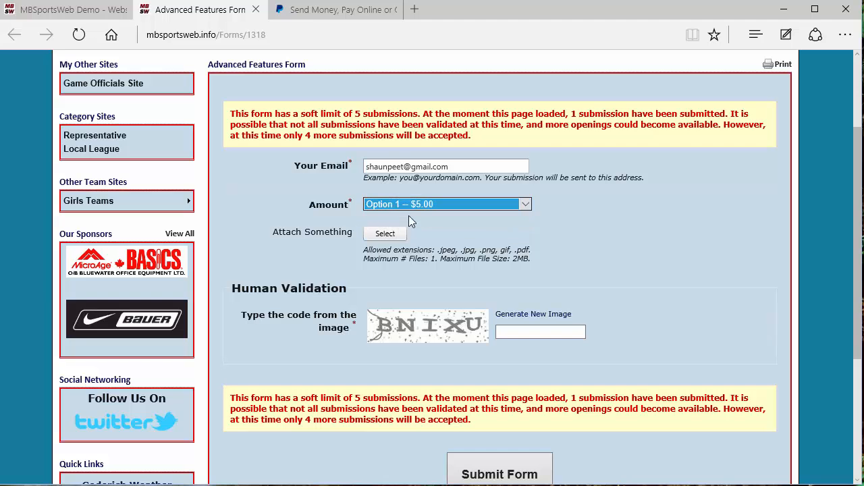
Attach expense-report-receipt.jpg, replacing the mistakenly attached 1-introduction.pptx.
scroll(613, 281, down, 1)
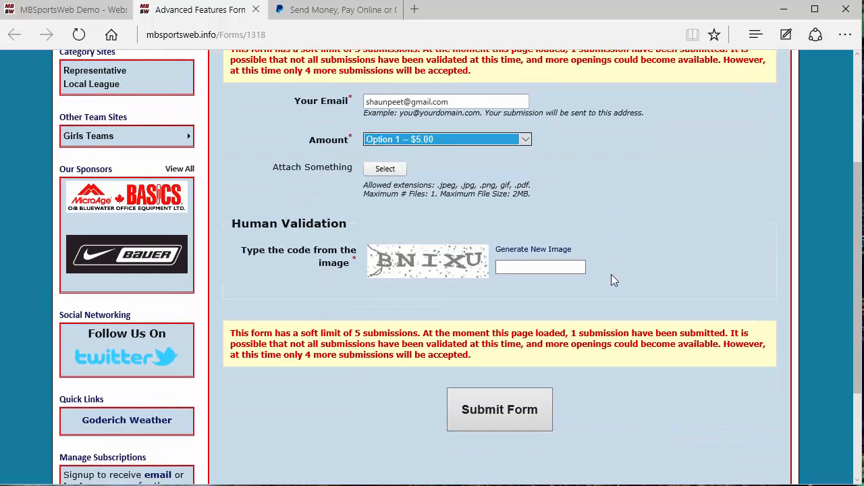
click(386, 173)
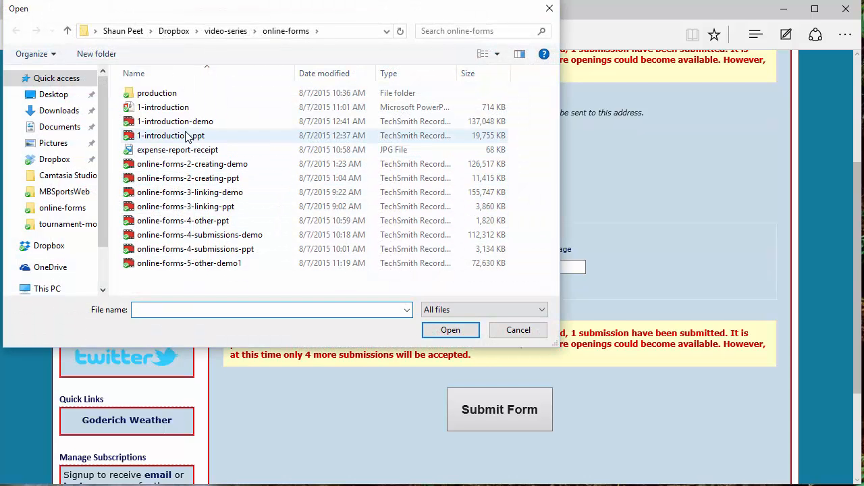
click(203, 108)
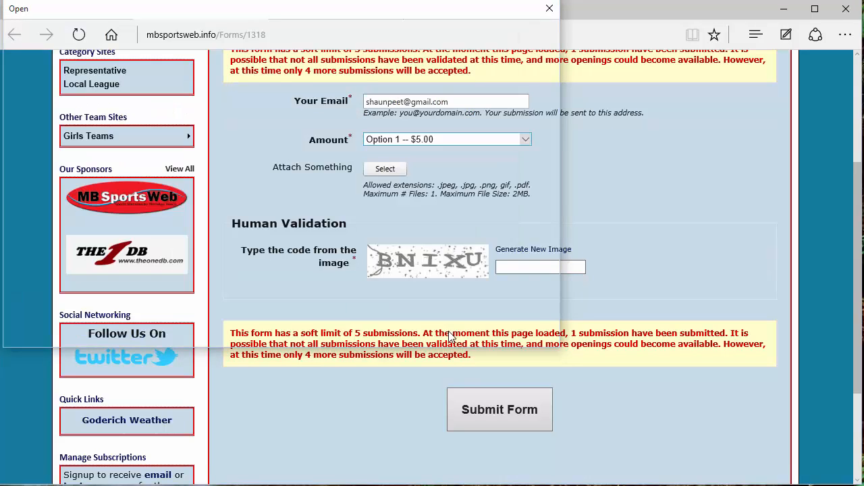
click(450, 330)
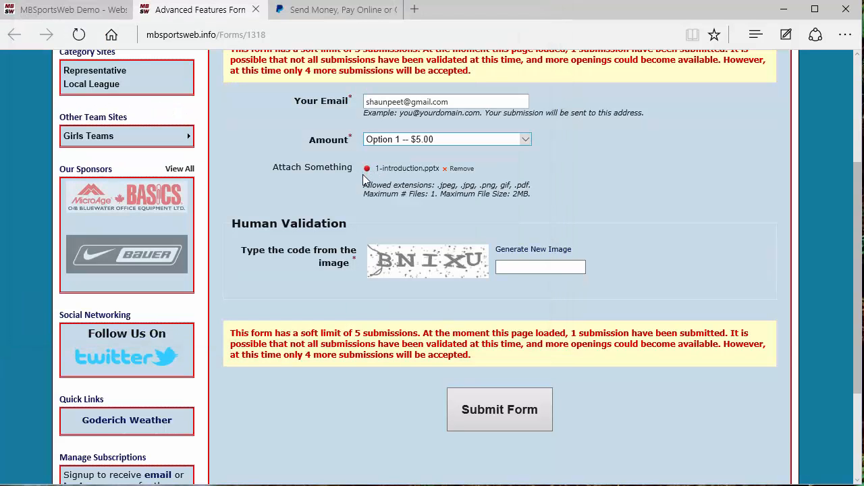
click(462, 169)
click(403, 169)
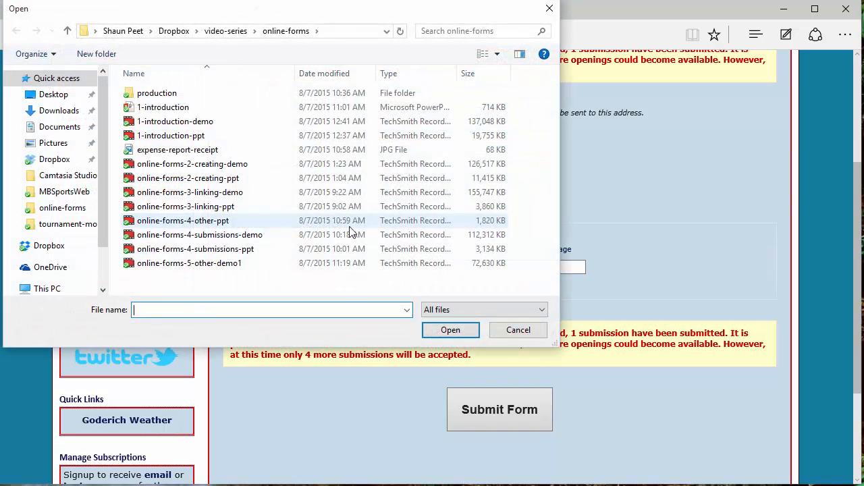
click(186, 150)
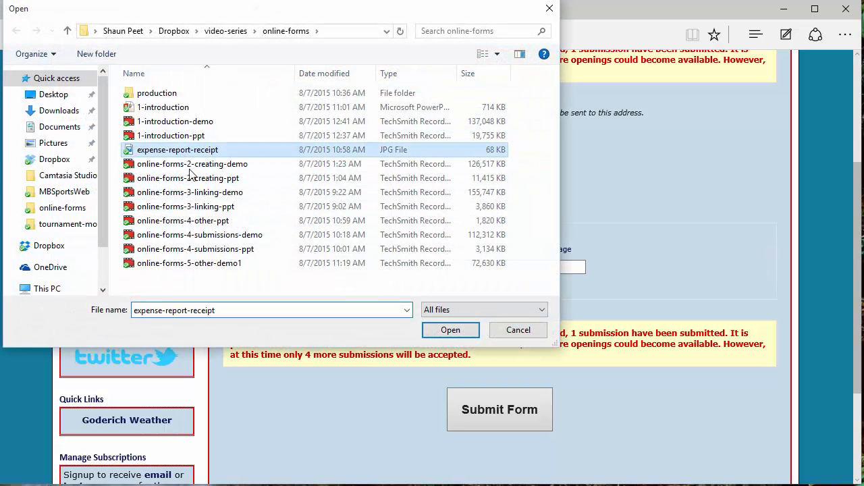
click(448, 330)
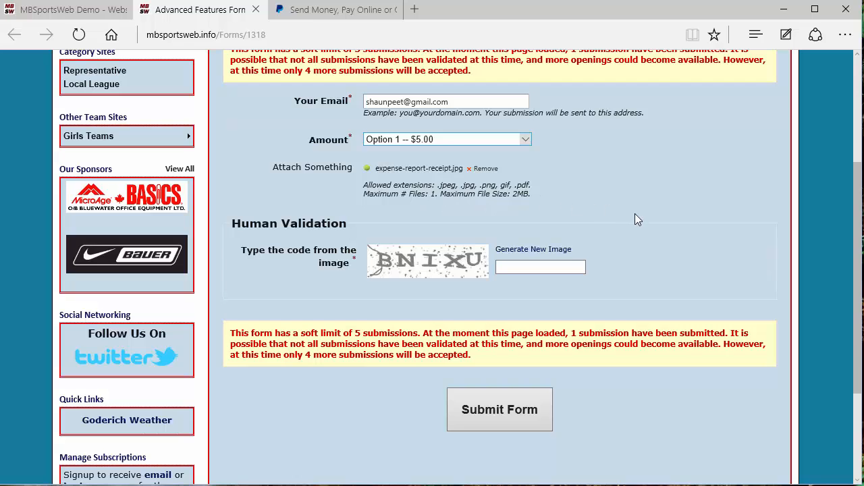
Enter the verification image code and submit the form.
click(539, 268)
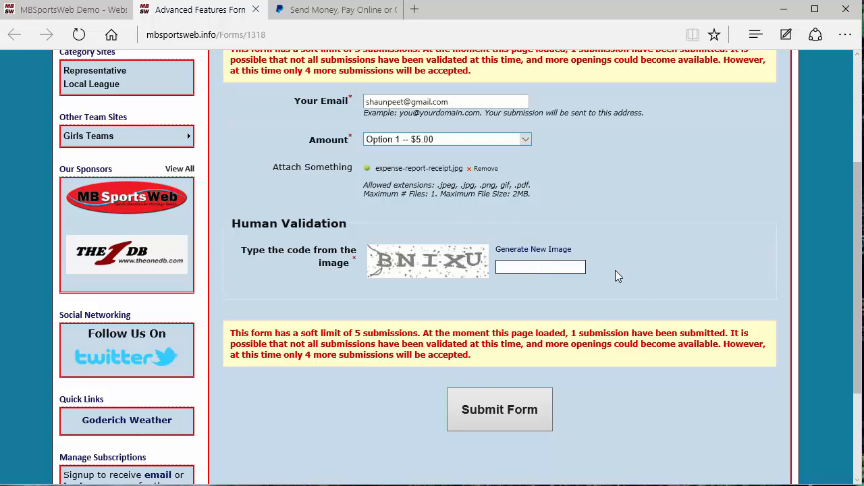
text(BNIXU)
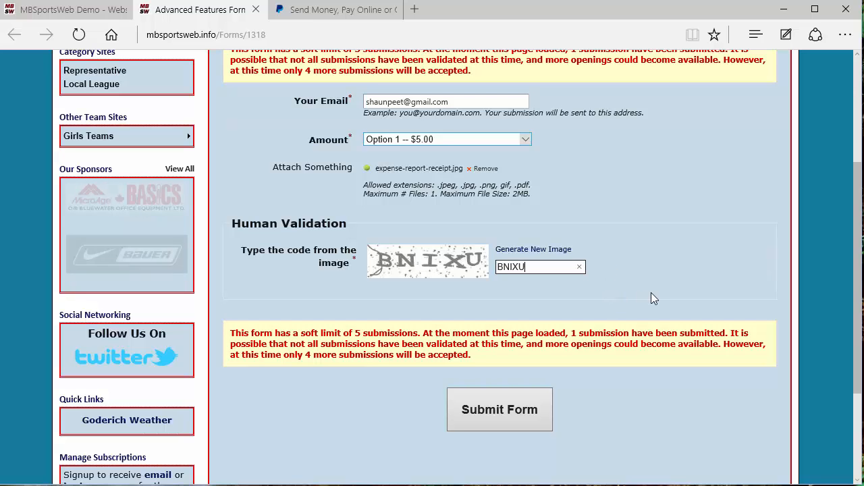
click(516, 404)
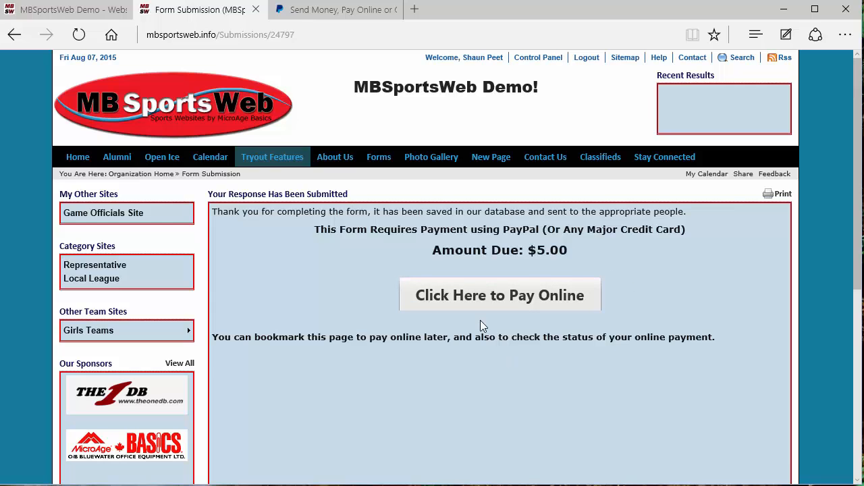
Pay the $5.00 Advanced Features Form fee online through PayPal checkout.
click(484, 303)
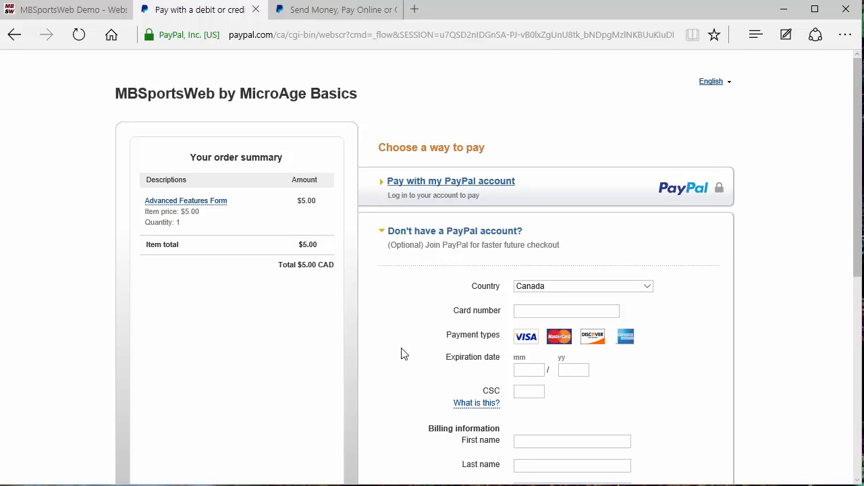
Review the PayPal card form, then leave it unpaid and return to the Advanced Features Form.
scroll(401, 353, down, 4)
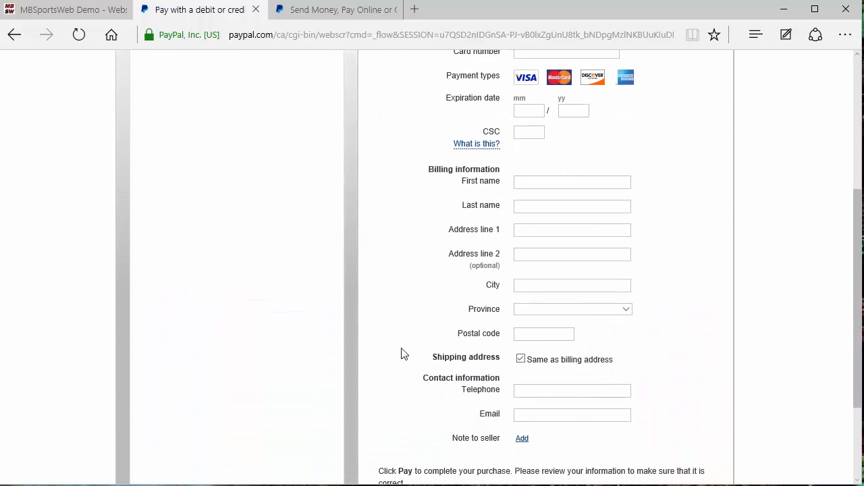
scroll(401, 353, up, 4)
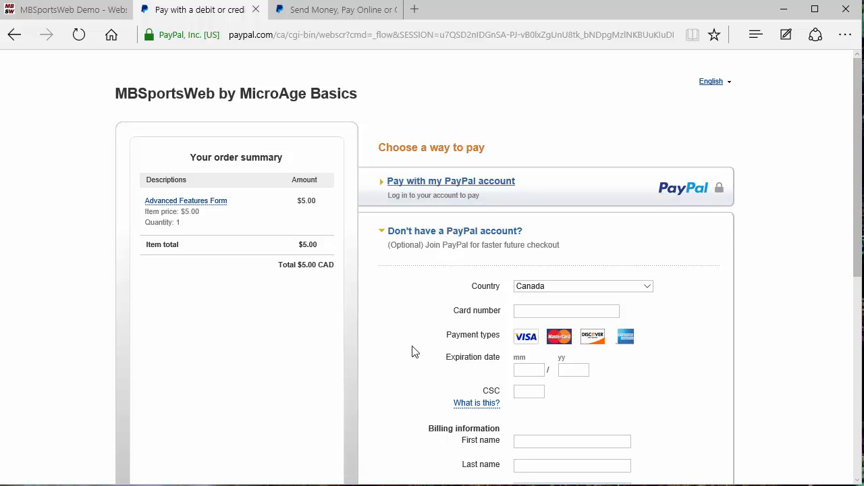
click(78, 12)
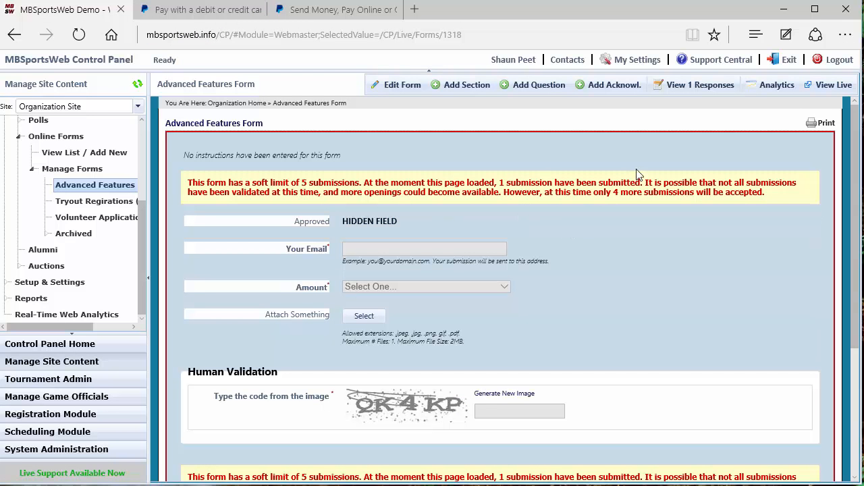
Open the form's responses report listing submissions 19074 and 24797.
click(696, 92)
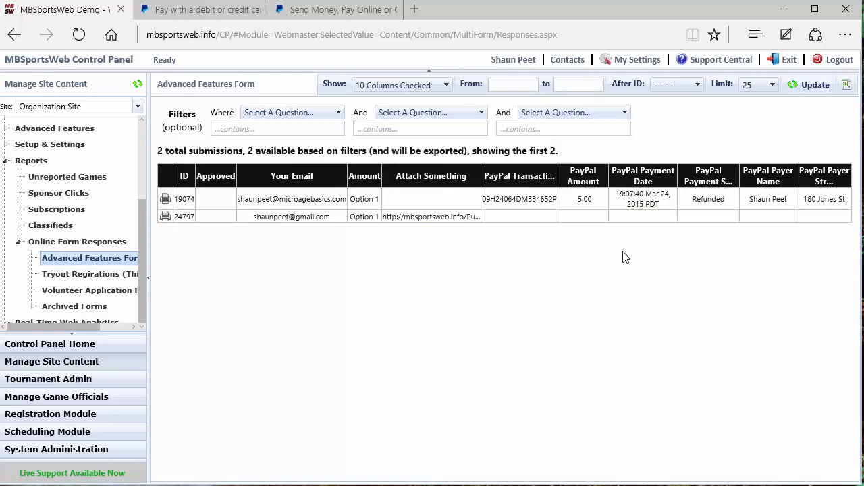
Edit submission 24797: Approved 'Yes', PayPal Transaction ID 'Paid Cash August 8', and update.
double_click(518, 223)
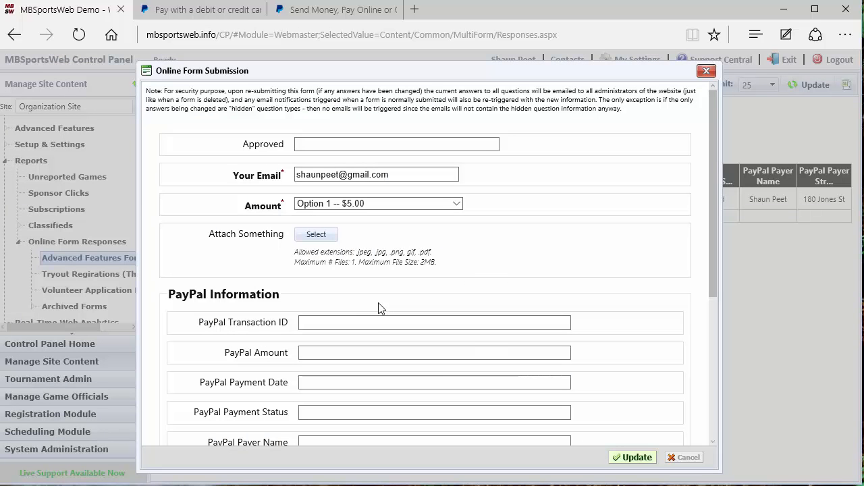
click(434, 321)
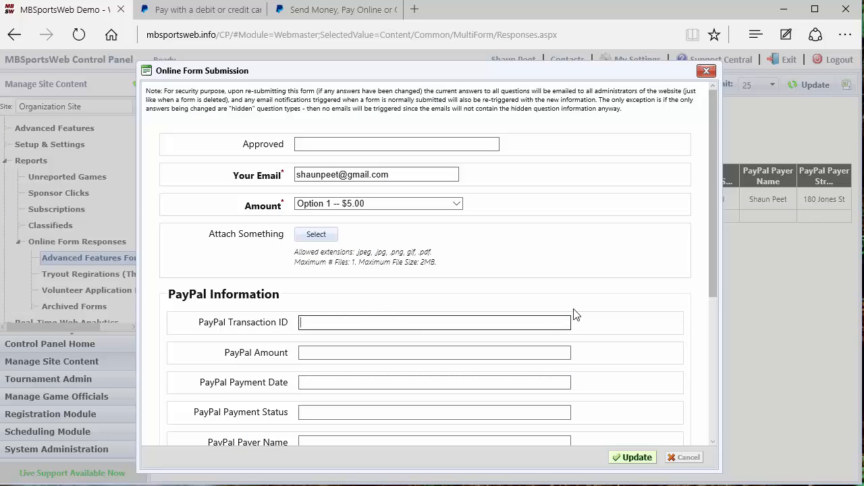
text(Paid Cash August 8)
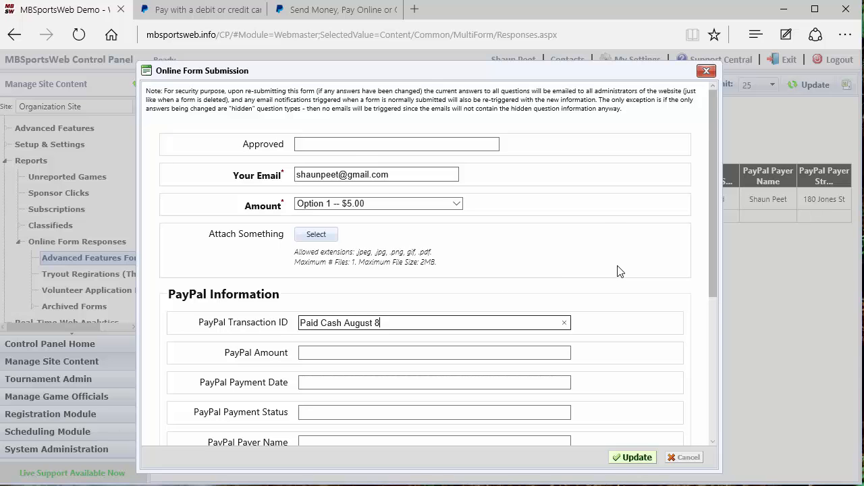
click(320, 139)
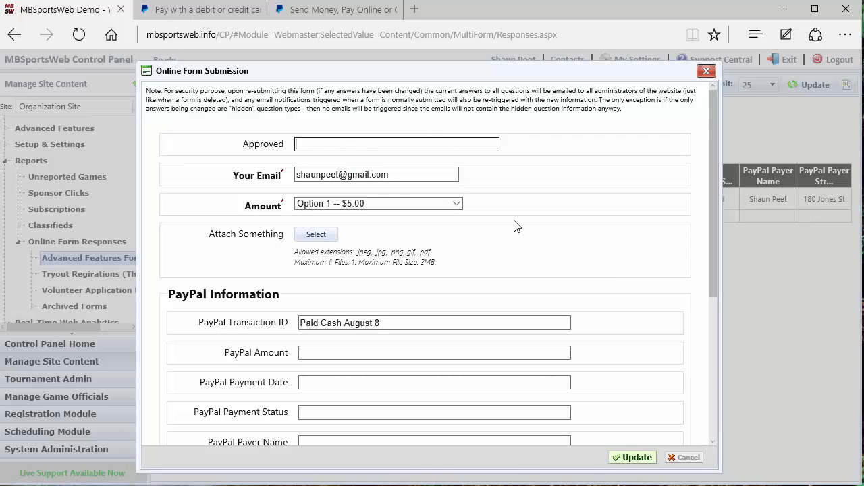
text(Yes)
click(637, 458)
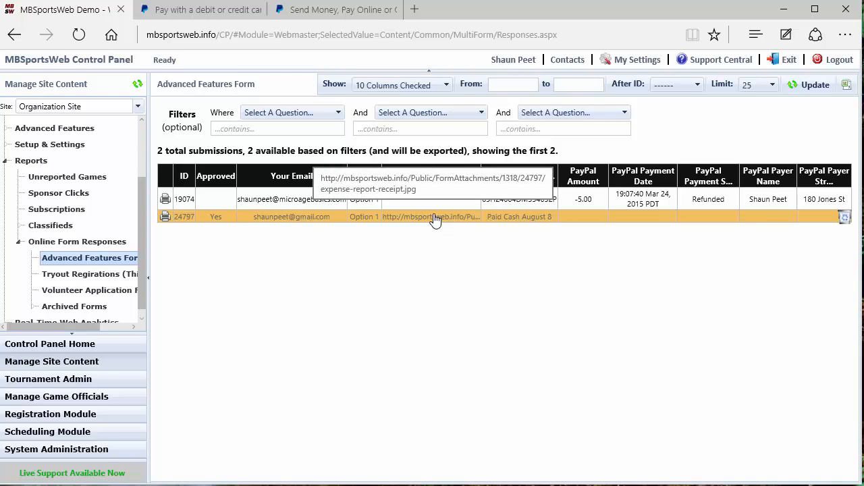
View expense-report-receipt.jpg from submission 24797's printable page, then close the image.
click(165, 218)
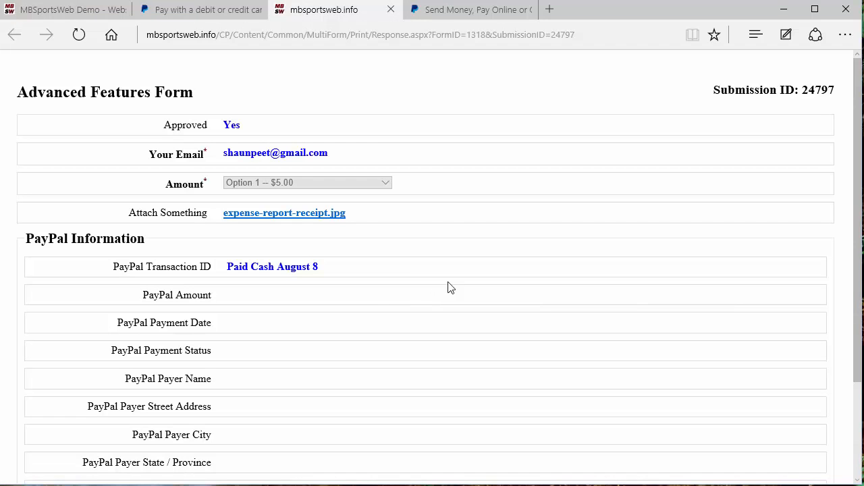
click(304, 214)
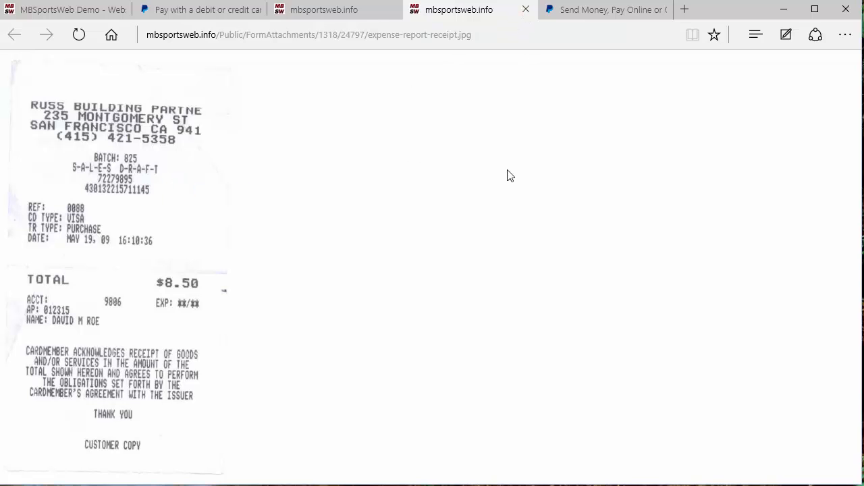
click(525, 11)
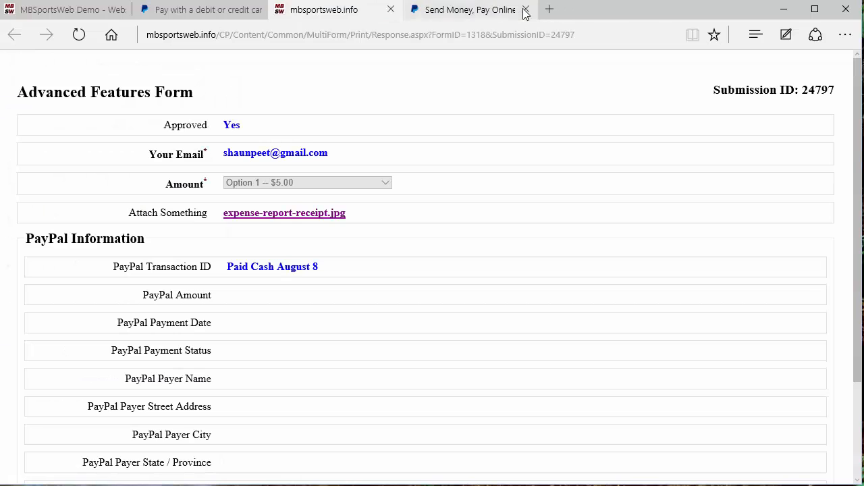
Close the printable page and bring up the 'Form Submitted: Advanced Features Form' e-mail.
click(391, 10)
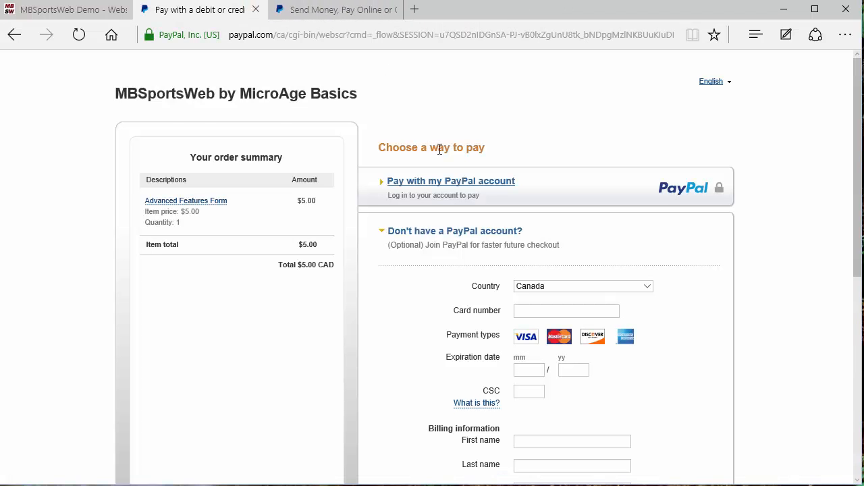
click(73, 15)
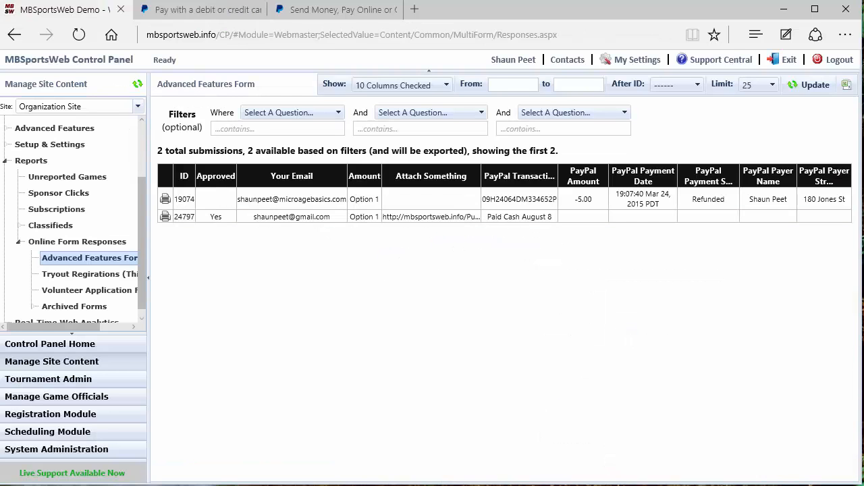
key(alt+Tab)
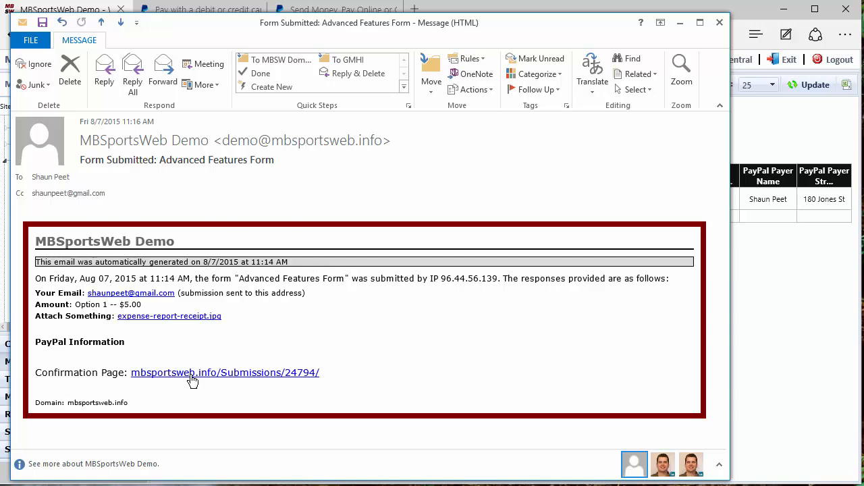
Open the e-mail's expense-report-receipt.jpg attachment, close it, and return to the responses table.
click(164, 321)
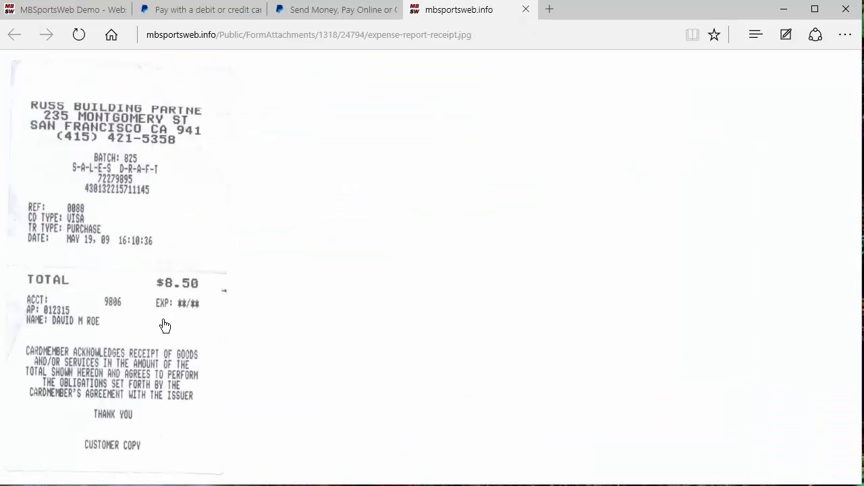
click(526, 9)
click(72, 13)
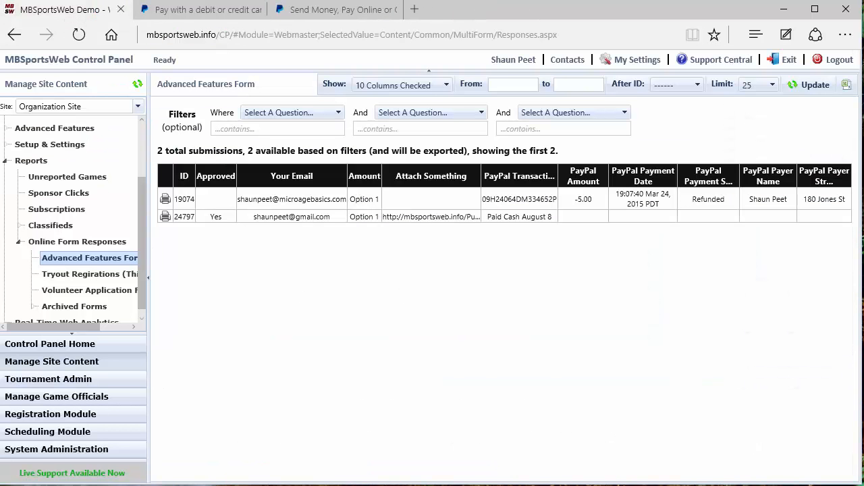
click(189, 464)
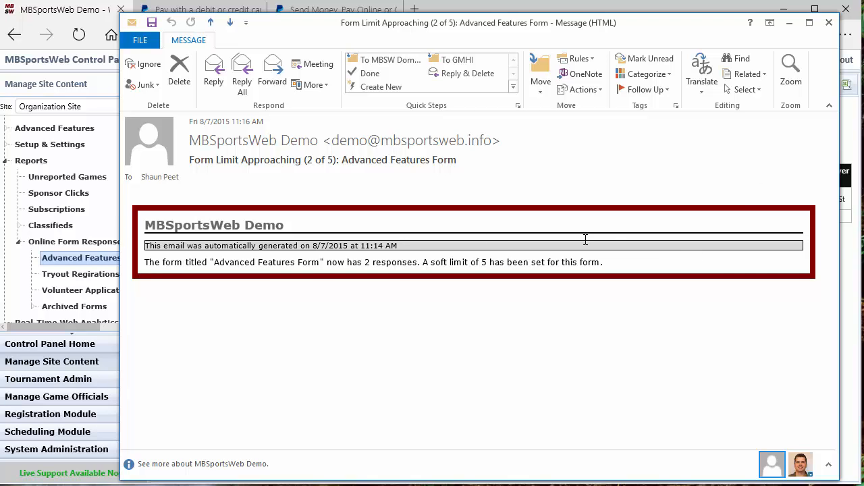
click(830, 23)
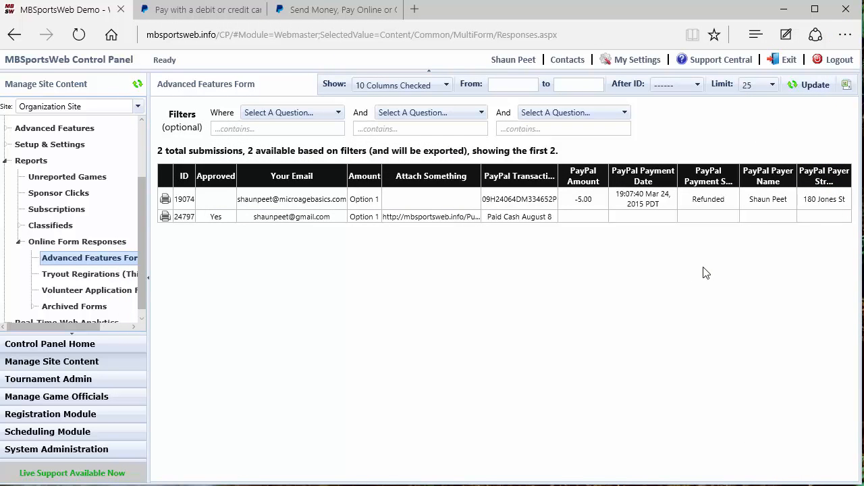
Export all responses to CSV, open it in Excel, and AutoFit every column.
click(845, 86)
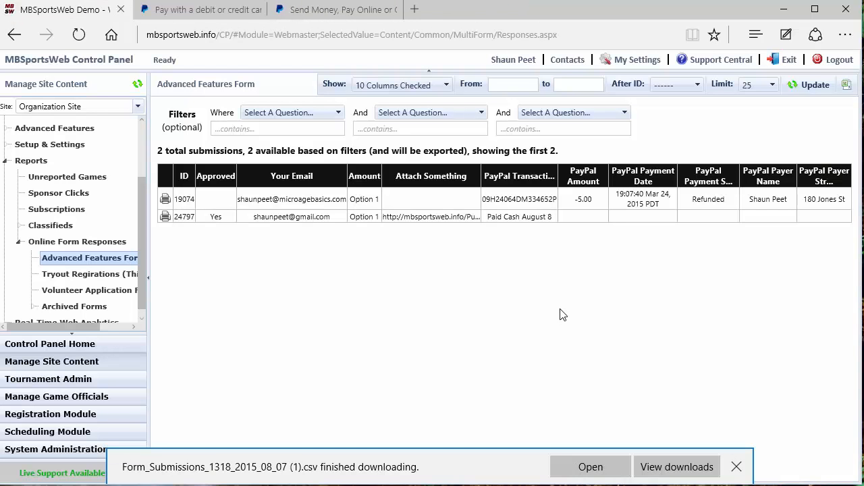
click(574, 462)
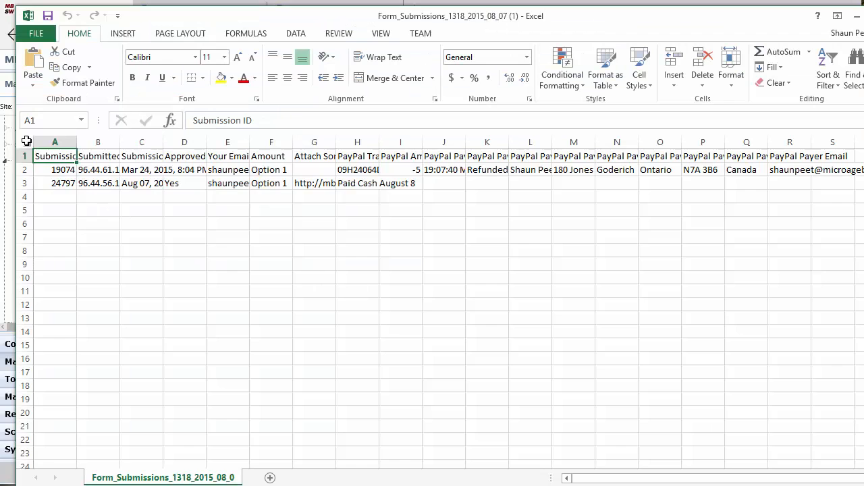
click(26, 141)
double_click(76, 142)
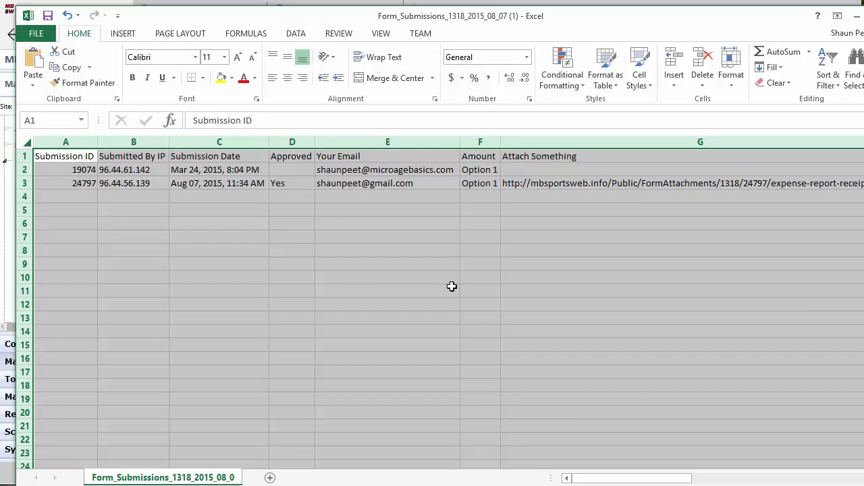
click(593, 262)
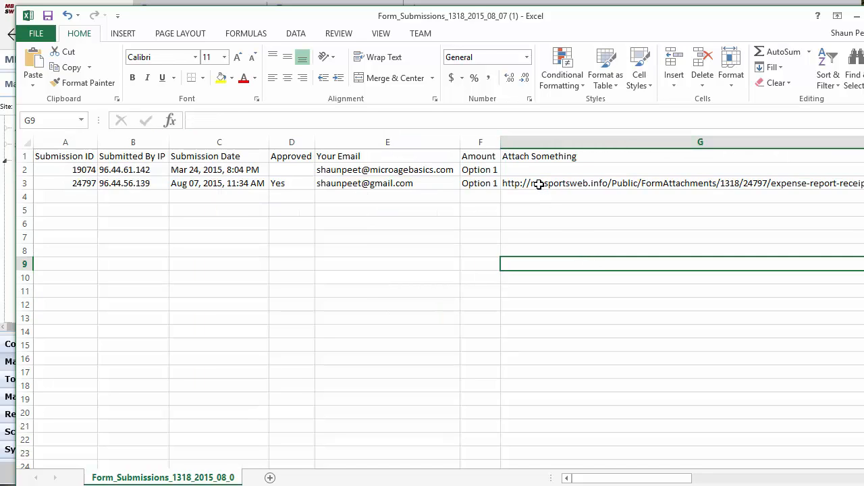
Copy the attachment link in G3 and close the CSV without saving.
click(538, 184)
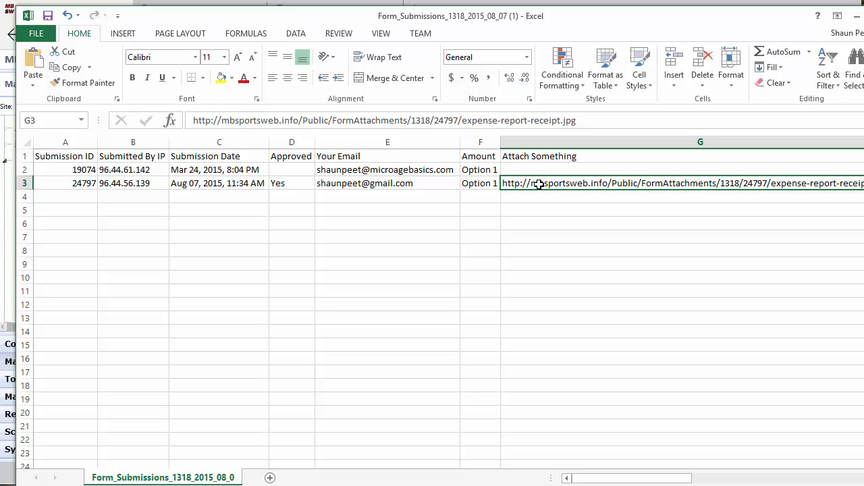
key(ctrl+c)
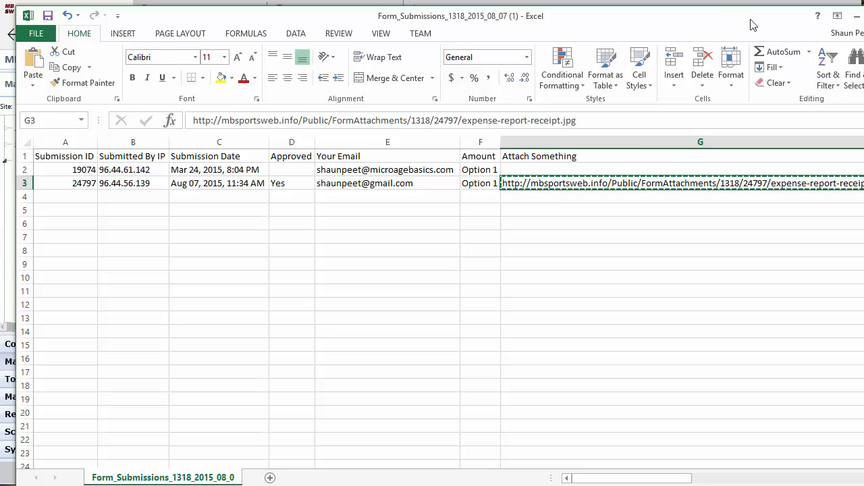
key(alt+F4)
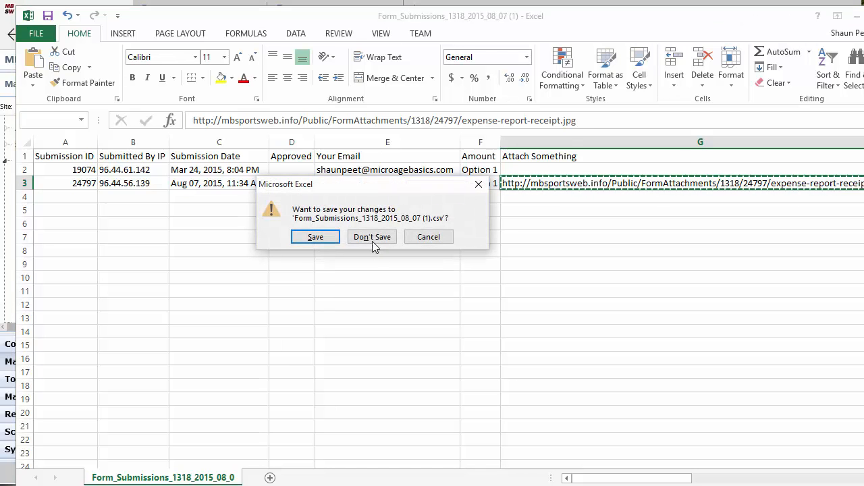
click(372, 238)
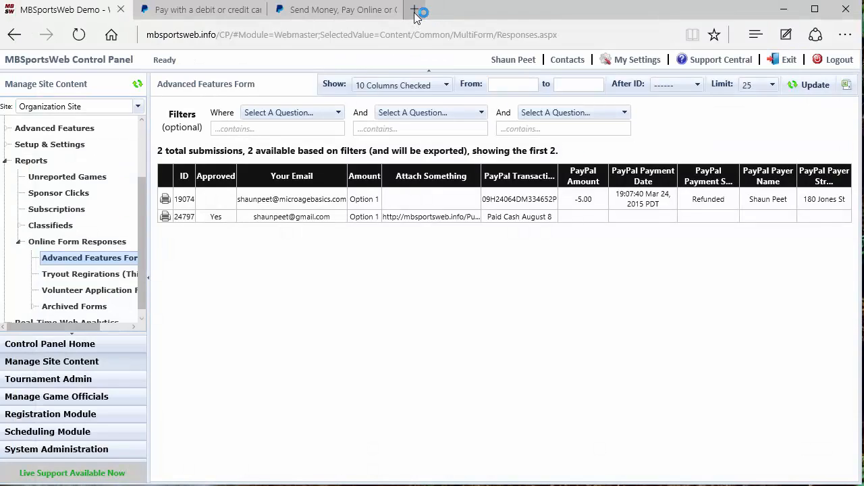
Paste the copied attachment link into a new tab to view the receipt, then close it.
click(415, 13)
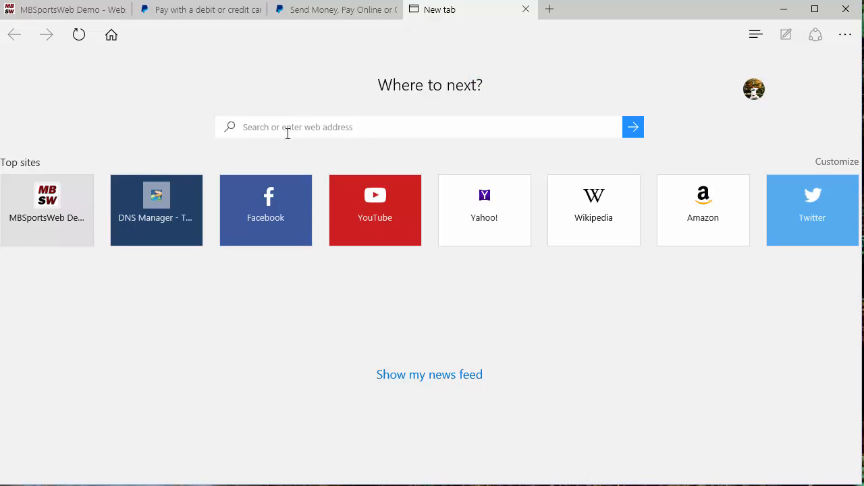
click(321, 122)
key(ctrl+v)
key(Return)
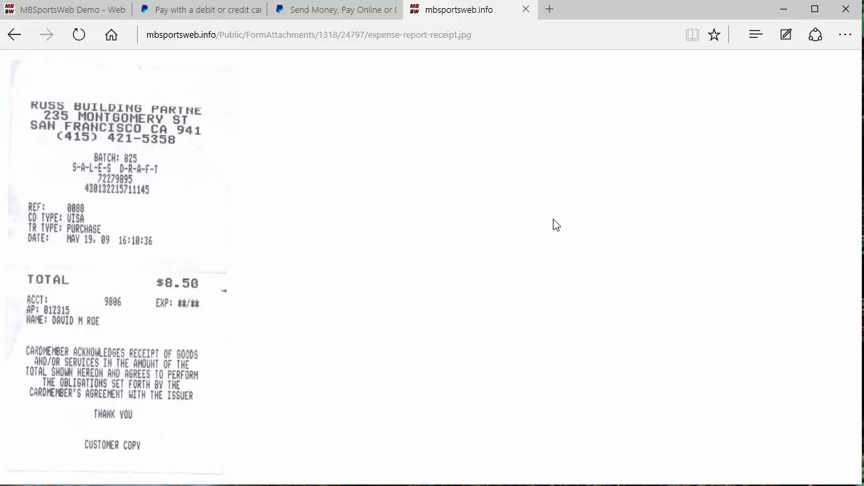
click(526, 9)
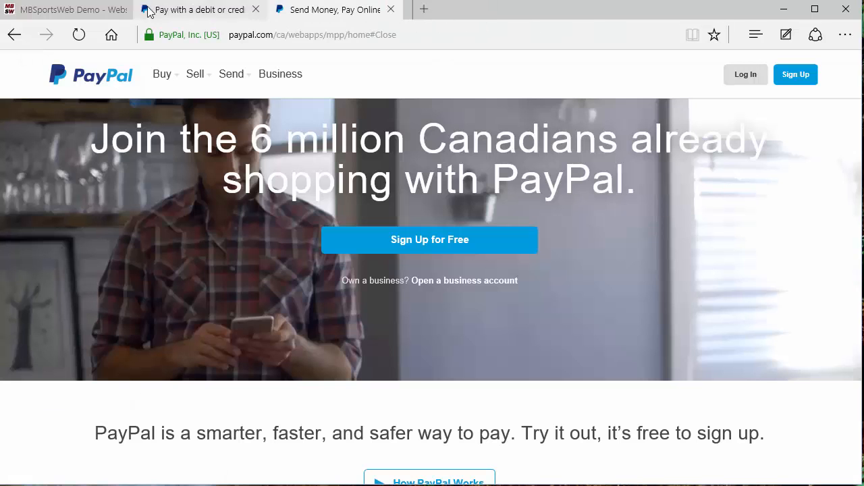
Sign up for a PayPal Business account to reach the Payments Standard vs Pro page.
click(63, 11)
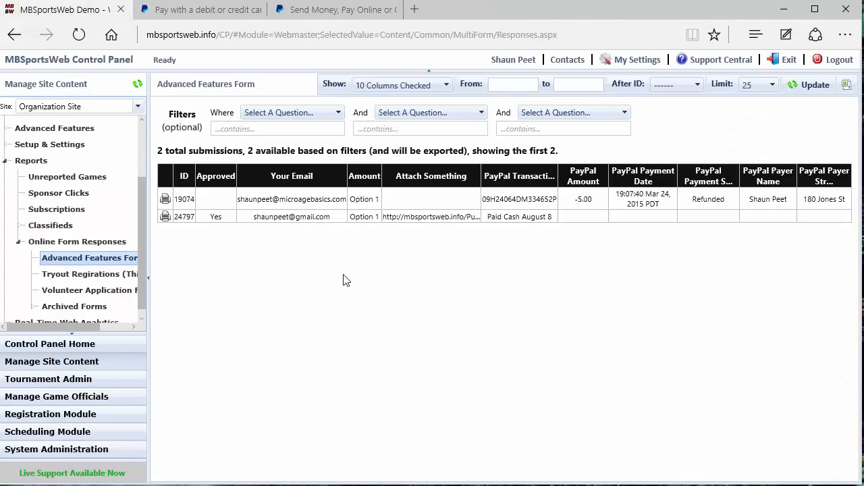
click(327, 14)
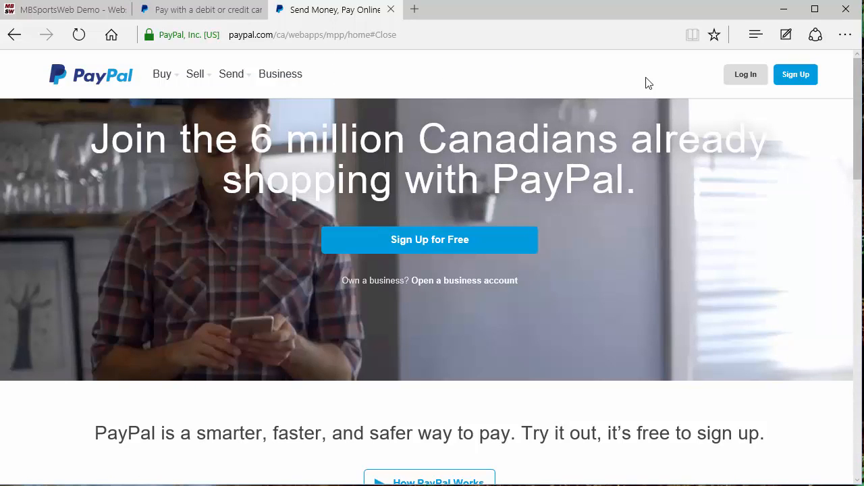
click(800, 81)
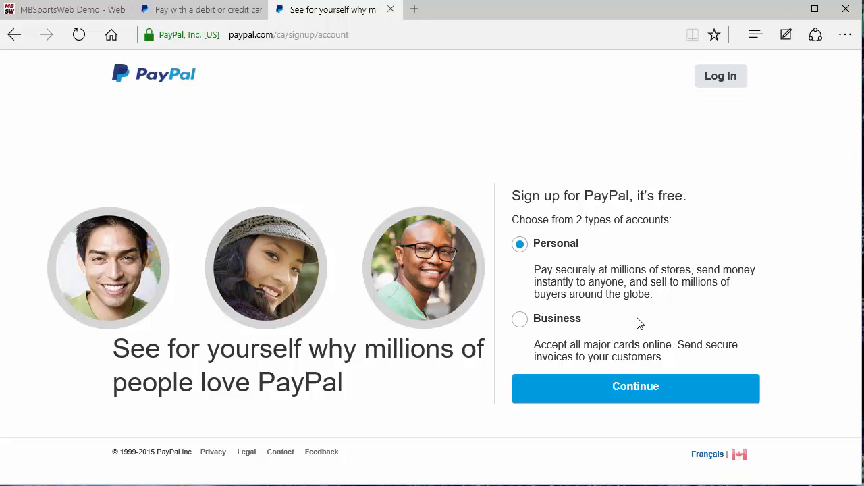
click(559, 322)
click(592, 391)
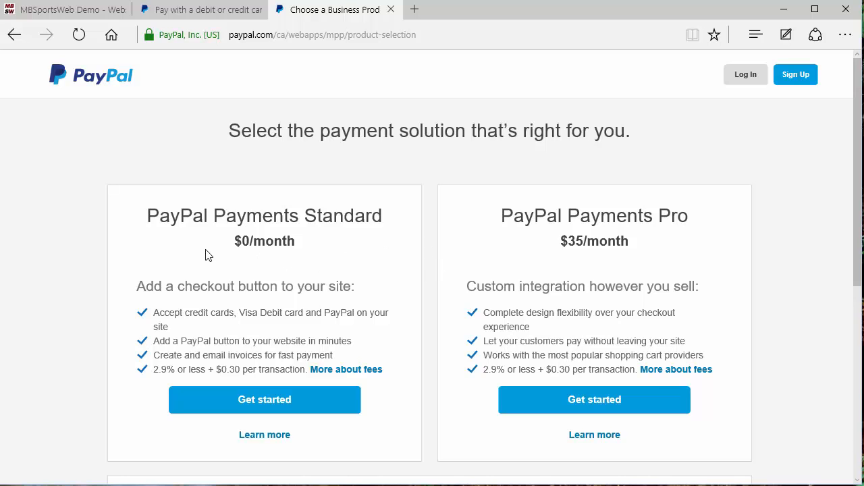
Start the PayPal Payments Standard sign-up and go to its email address field.
scroll(197, 275, down, 1)
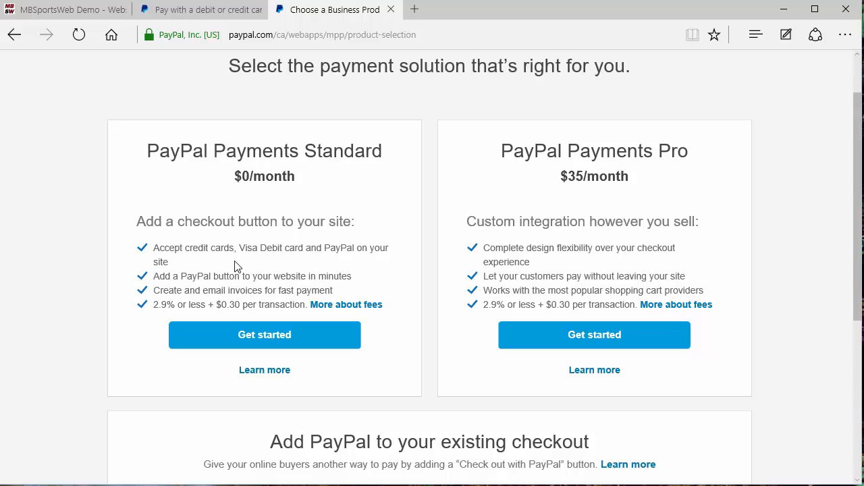
scroll(236, 266, down, 1)
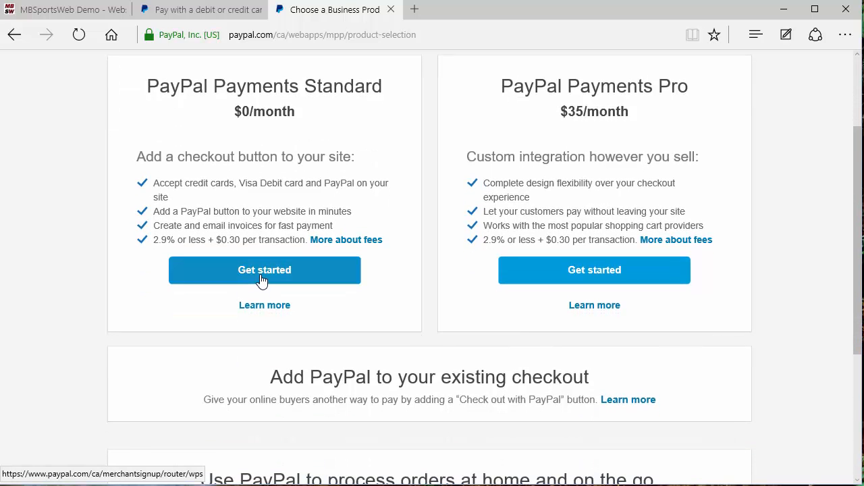
click(262, 276)
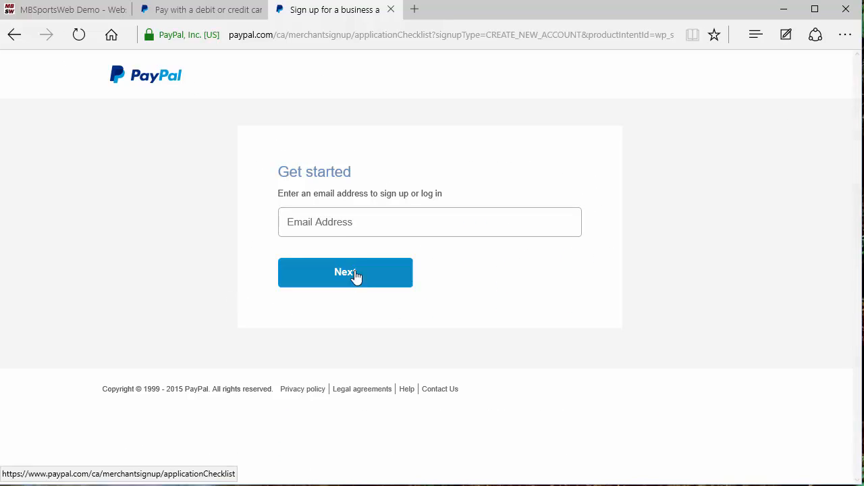
click(365, 229)
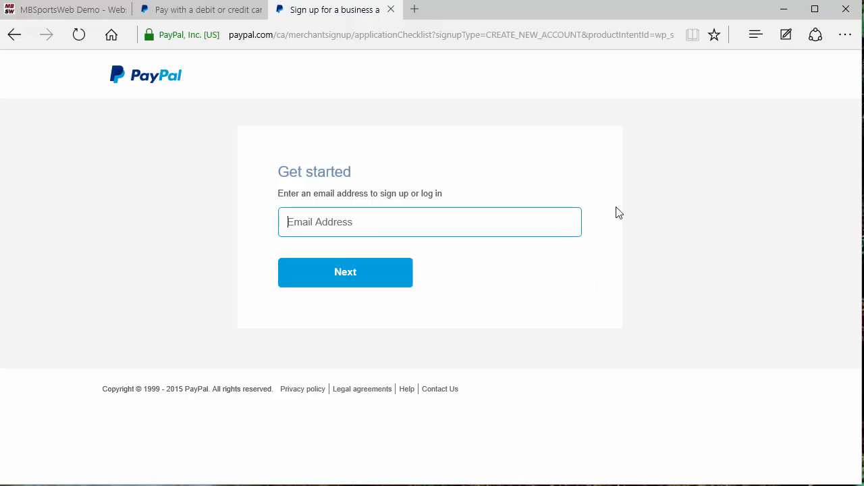
Back in MBSportsWeb, open the Advanced Features form from the site tree for editing.
click(66, 8)
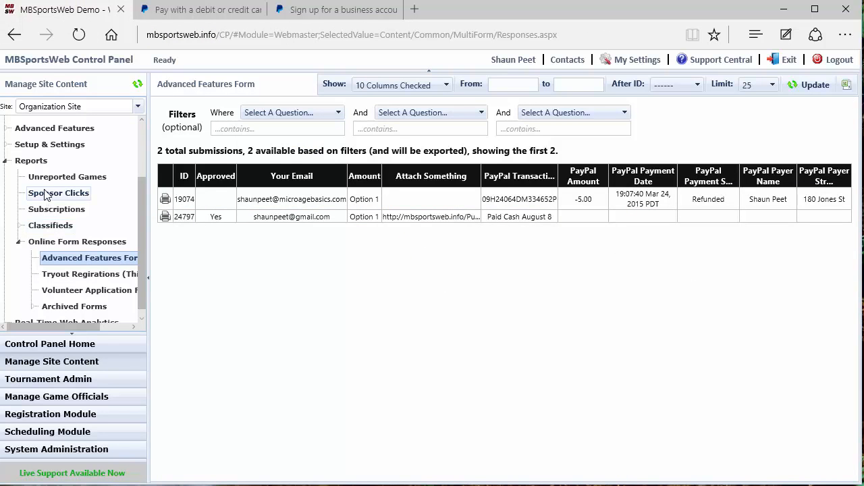
scroll(47, 189, up, 1)
click(75, 159)
click(75, 275)
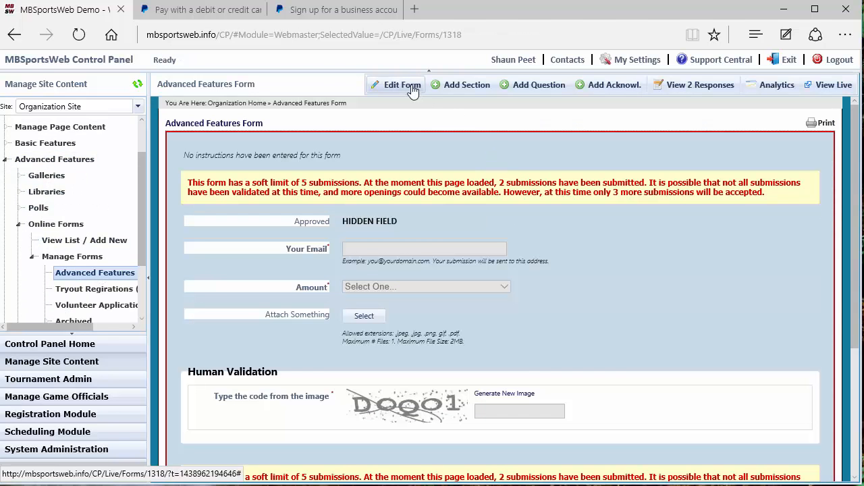
click(412, 91)
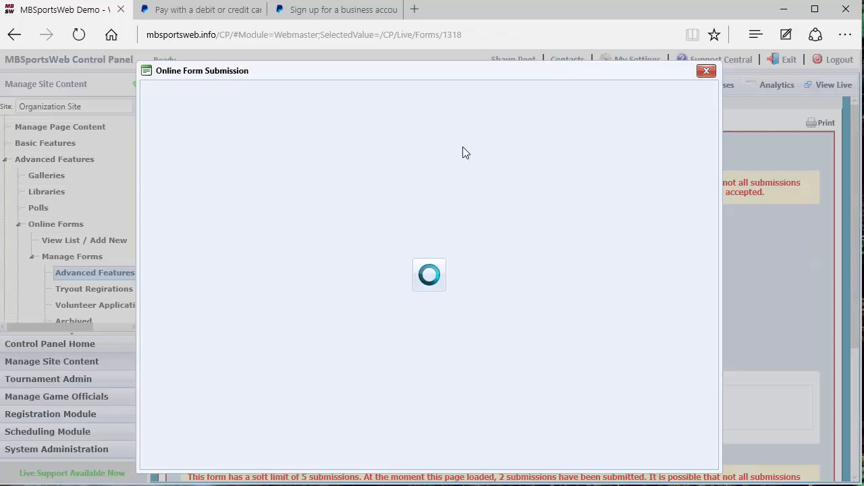